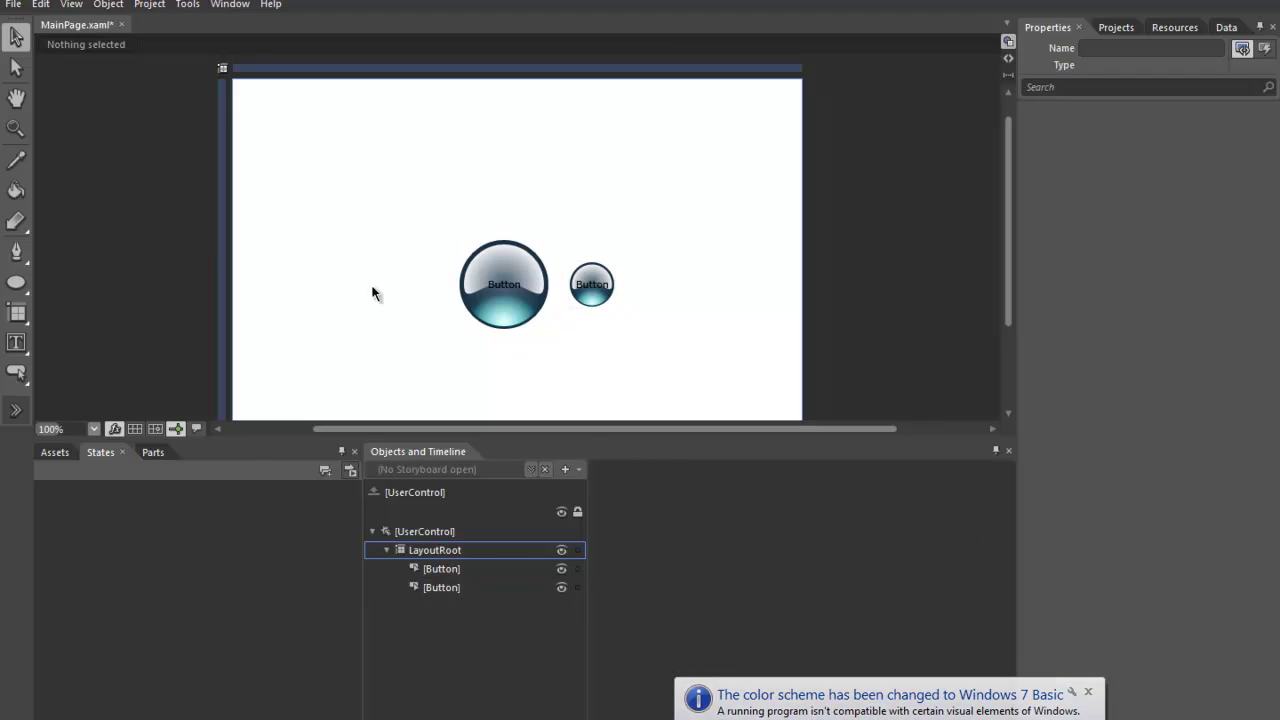
Select the large round button and inspect its border colour.
{"action": "left_click", "coordinate": [527, 300]}
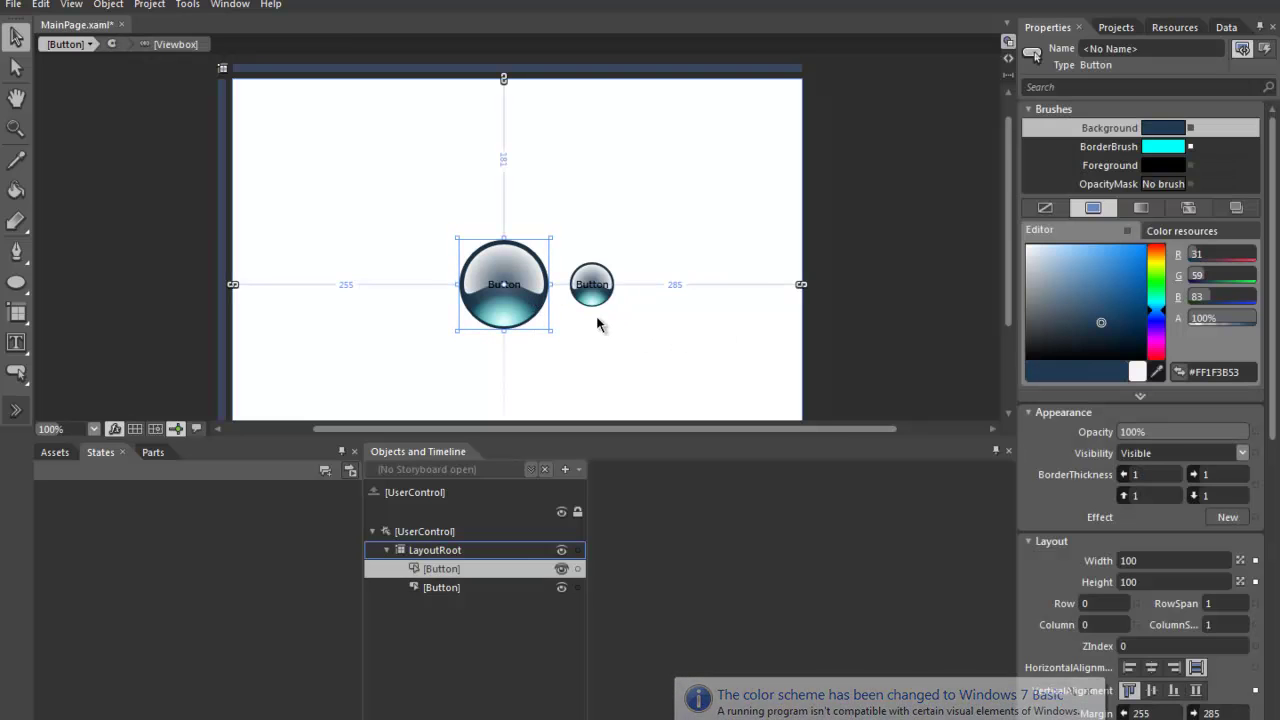
{"action": "left_click", "coordinate": [648, 377]}
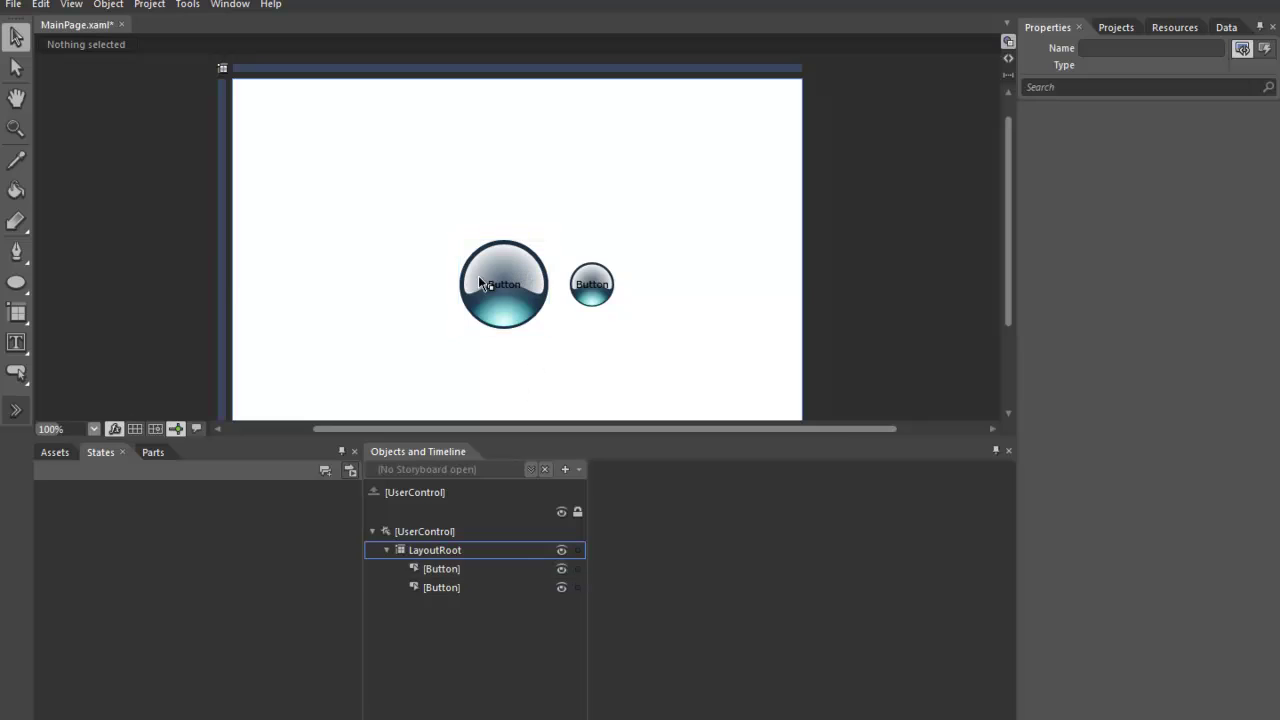
{"action": "left_click", "coordinate": [500, 258]}
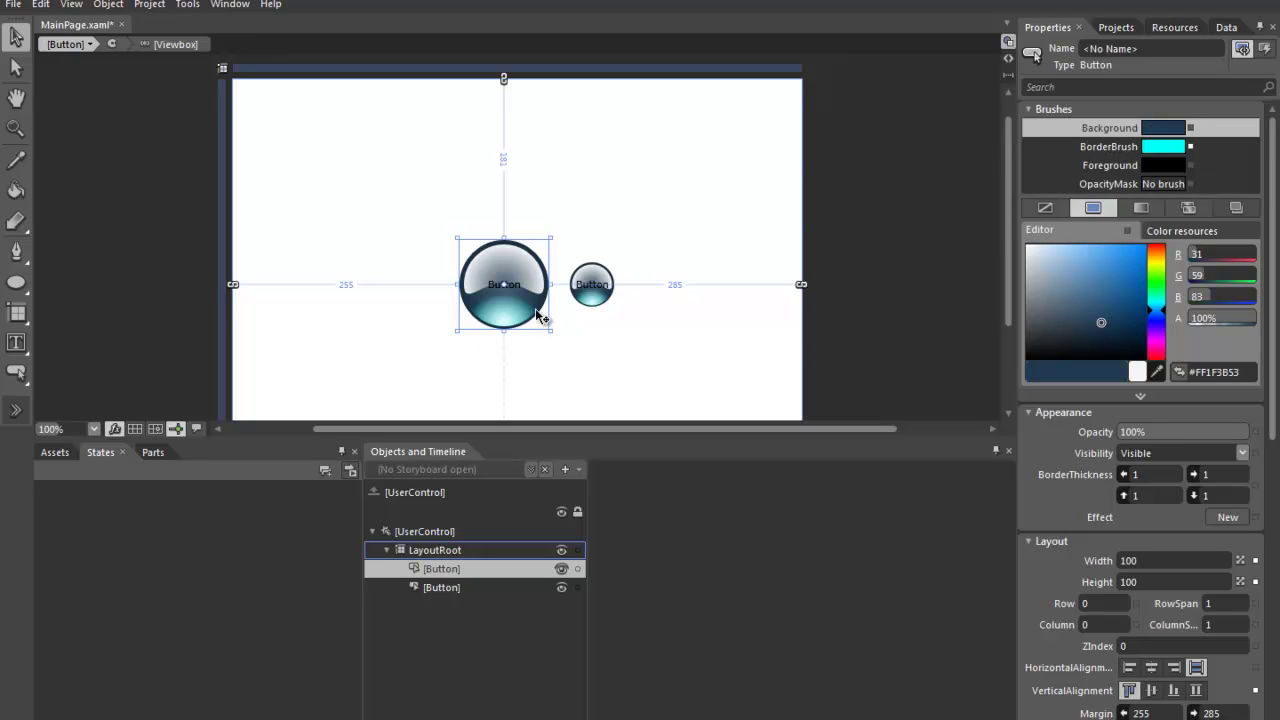
{"action": "left_click", "coordinate": [1098, 149]}
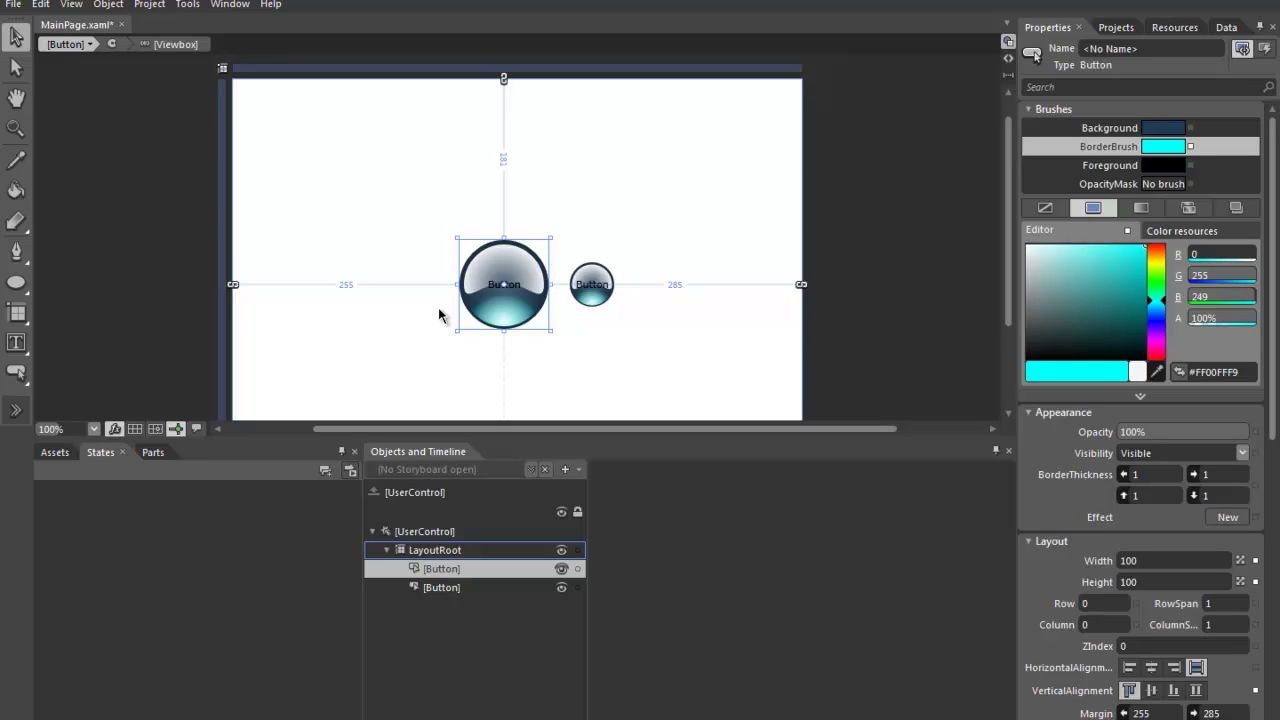
Edit the button's current template, select its Background ellipse, and show the Effects library.
{"action": "right_click", "coordinate": [438, 569]}
{"action": "mouse_move", "coordinate": [560, 524]}
{"action": "left_click", "coordinate": [638, 526]}
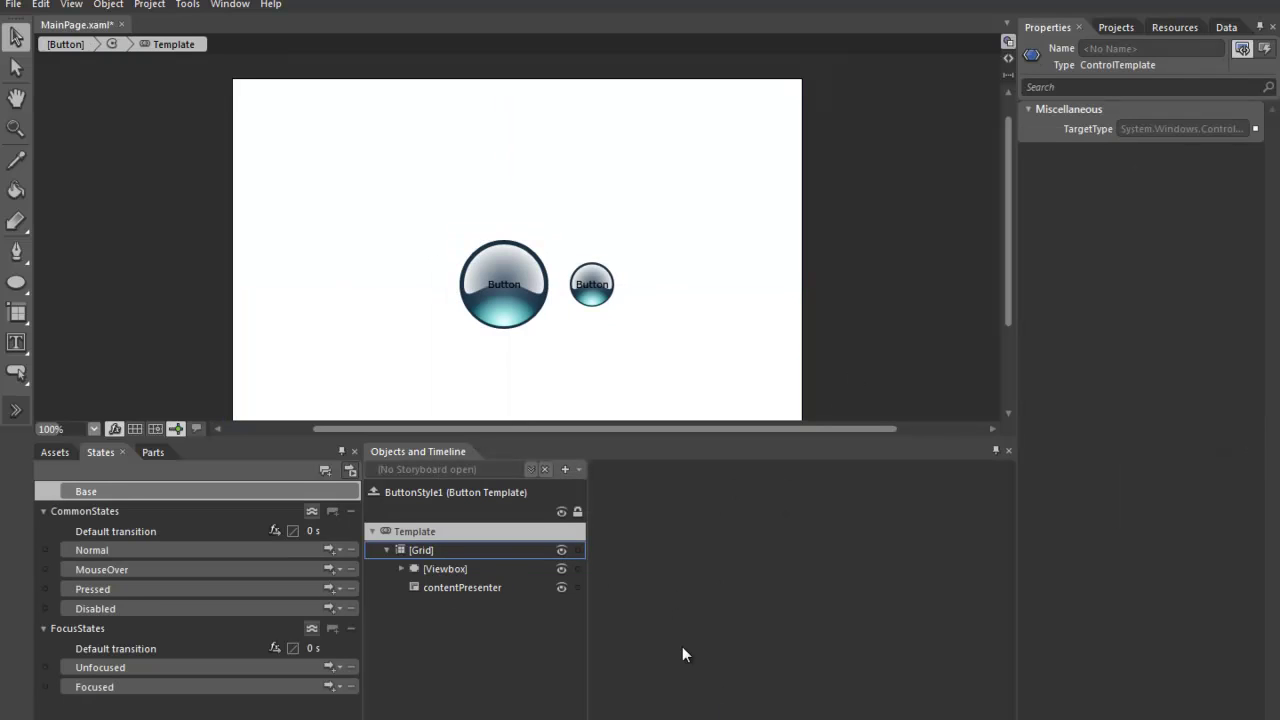
{"action": "left_click", "coordinate": [400, 569]}
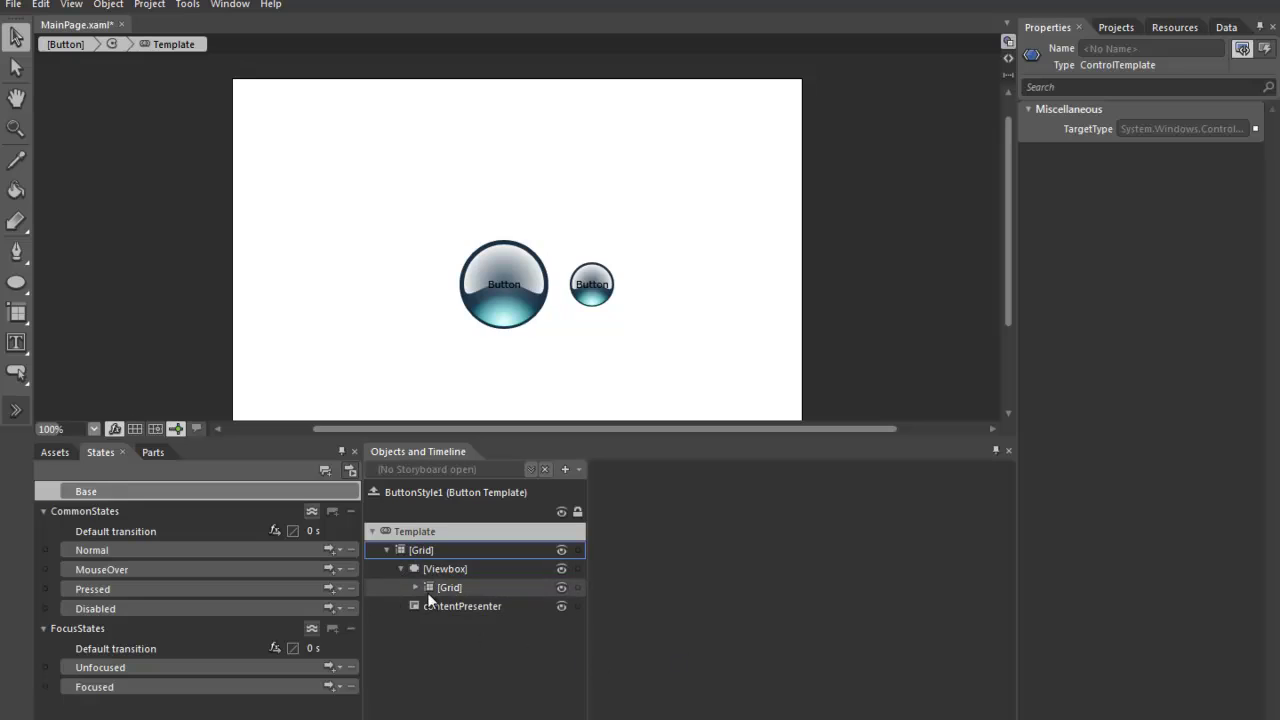
{"action": "left_click", "coordinate": [416, 588]}
{"action": "left_click", "coordinate": [485, 606]}
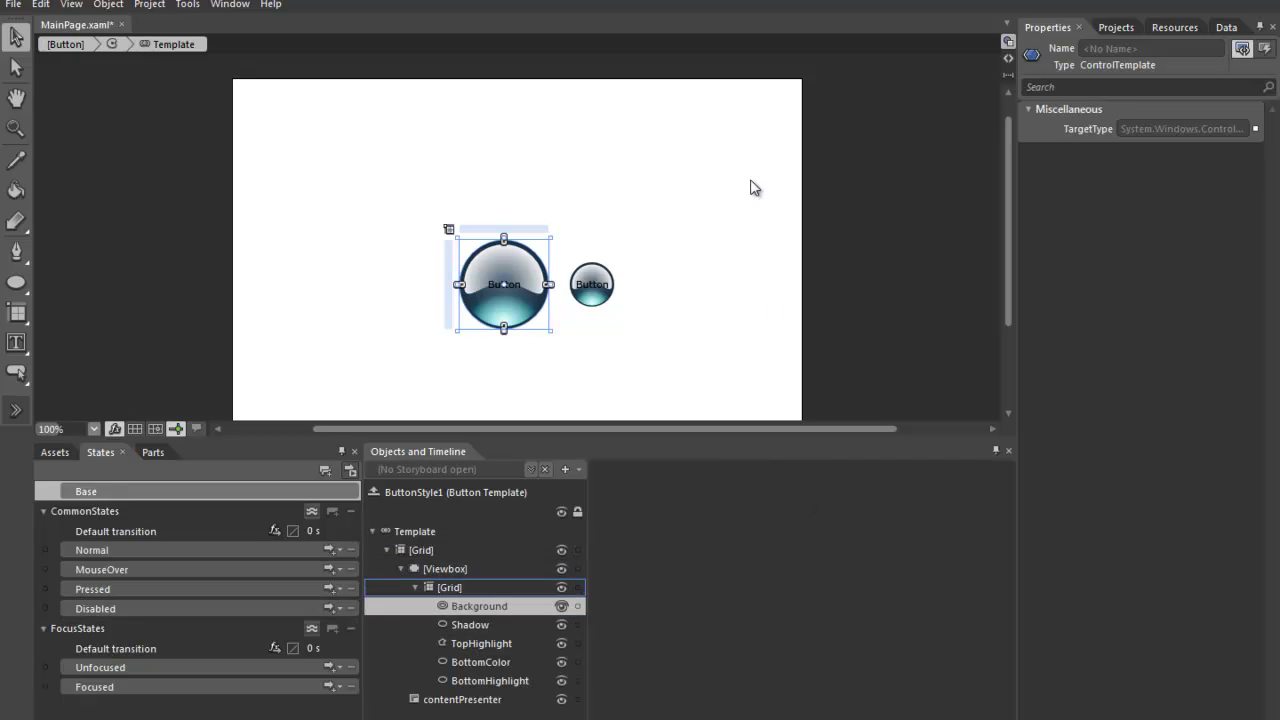
{"action": "left_click", "coordinate": [55, 452]}
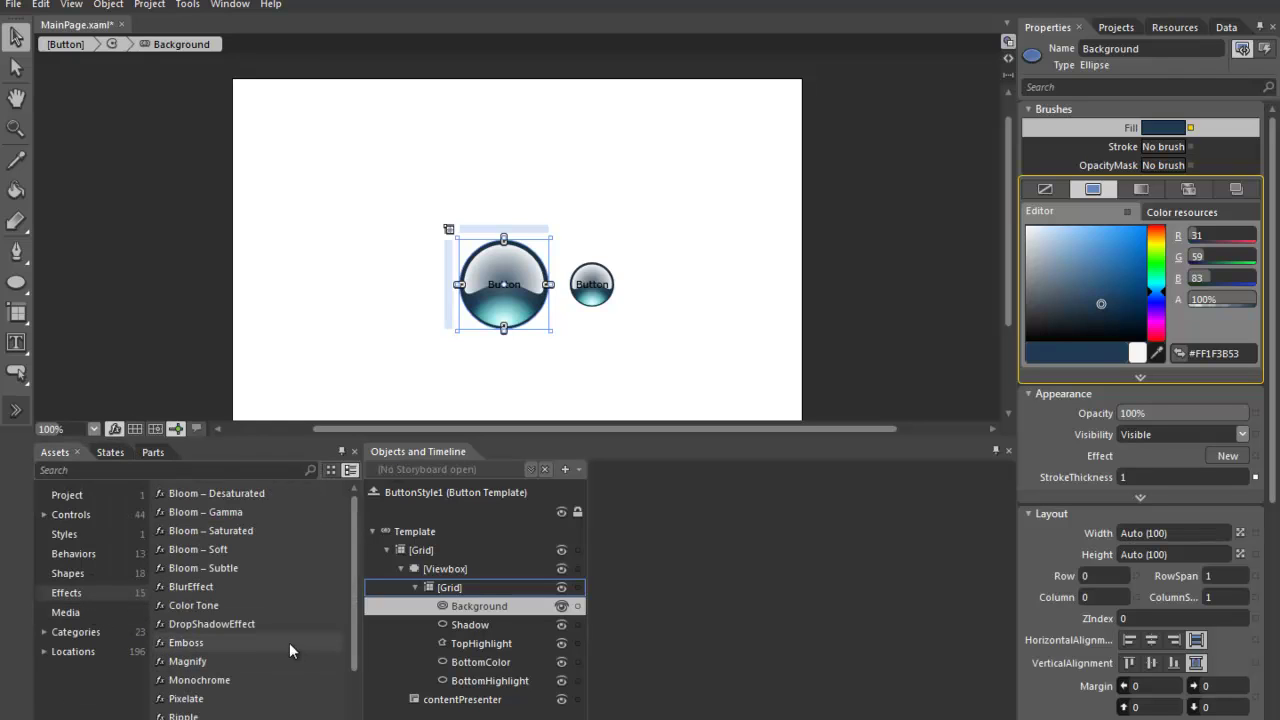
Apply a DropShadowEffect to Background with depth 0, direction 0 and blur radius 100.
{"action": "double_click", "coordinate": [262, 626]}
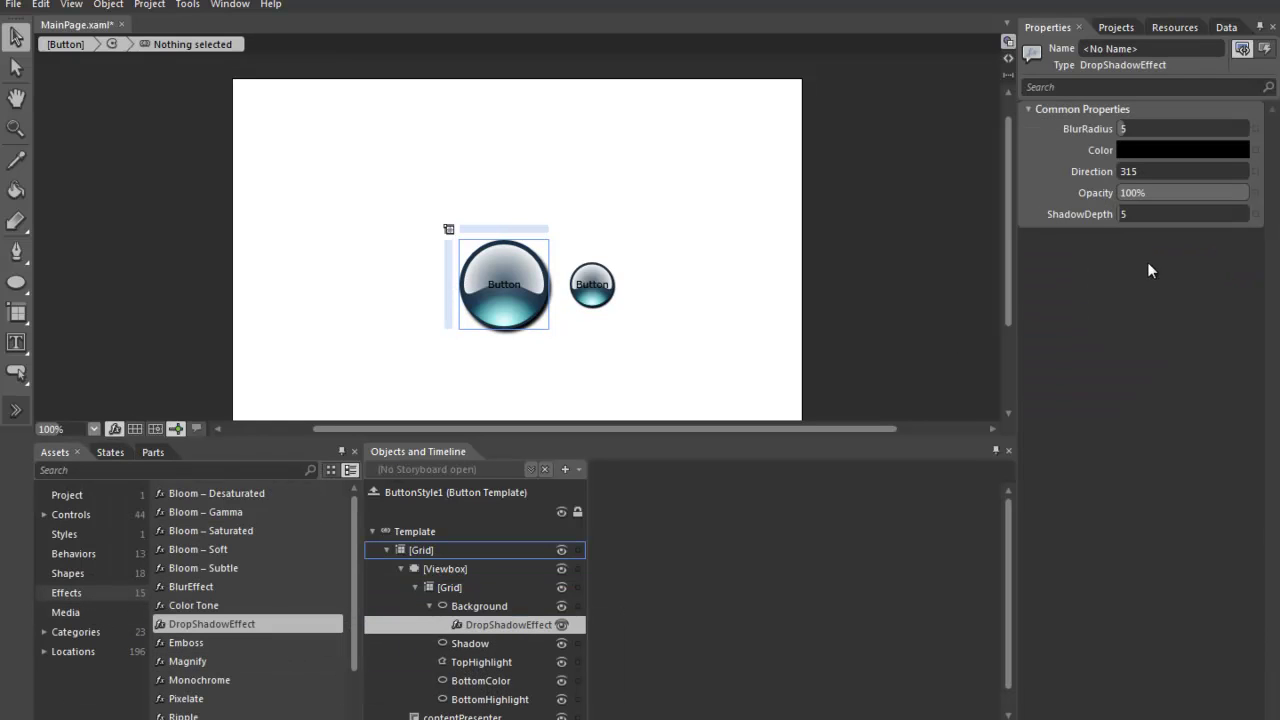
{"action": "left_click", "coordinate": [1150, 213]}
{"action": "key", "text": "BackSpace"}
{"action": "type", "text": "0"}
{"action": "left_click", "coordinate": [1166, 170]}
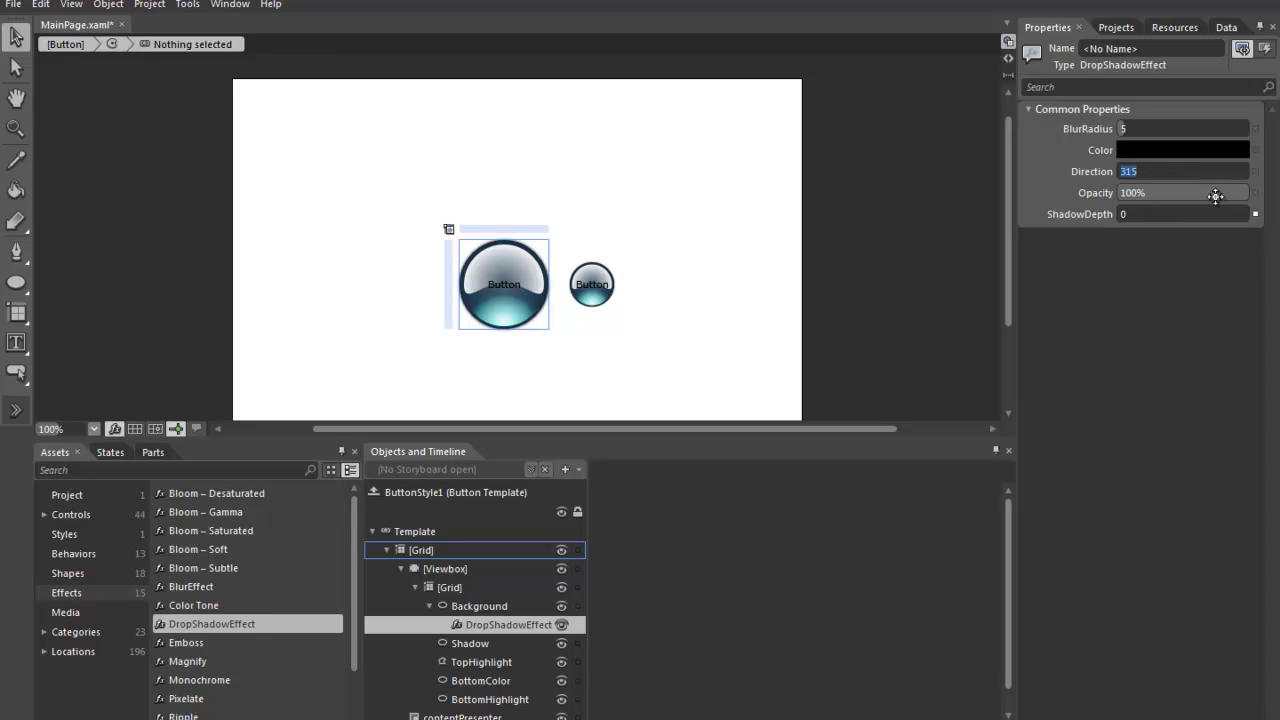
{"action": "type", "text": "0"}
{"action": "left_click", "coordinate": [1122, 130]}
{"action": "type", "text": "100"}
{"action": "key", "text": "Return"}
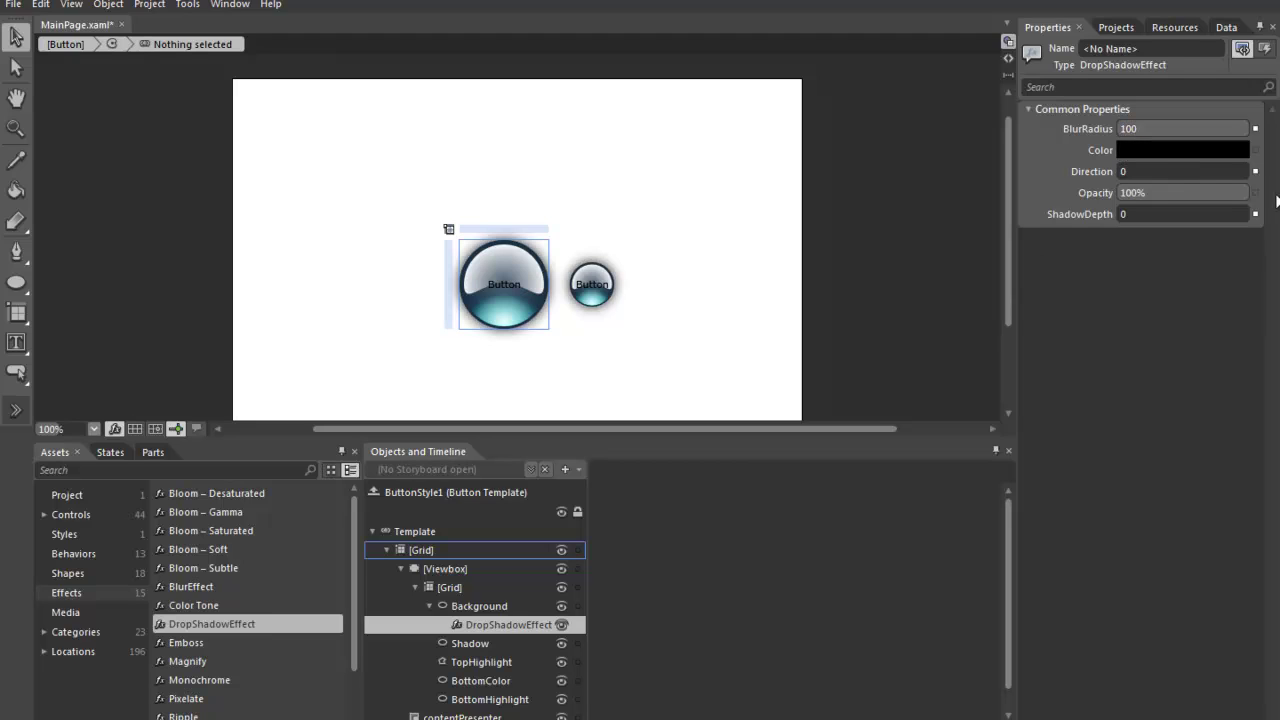
Make the shadow colour bright cyan and set its opacity to 0%.
{"action": "left_click", "coordinate": [1173, 149]}
{"action": "left_click", "coordinate": [1144, 243]}
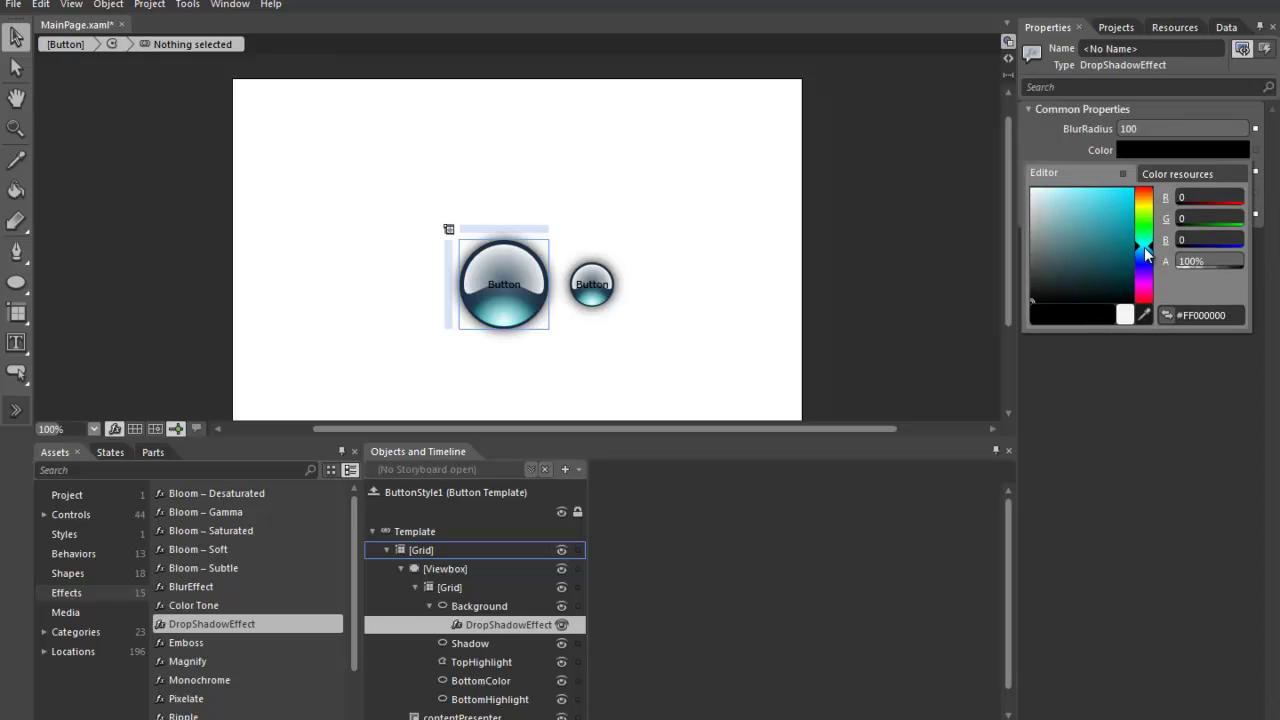
{"action": "left_click_drag", "start_coordinate": [1112, 208], "coordinate": [1142, 190]}
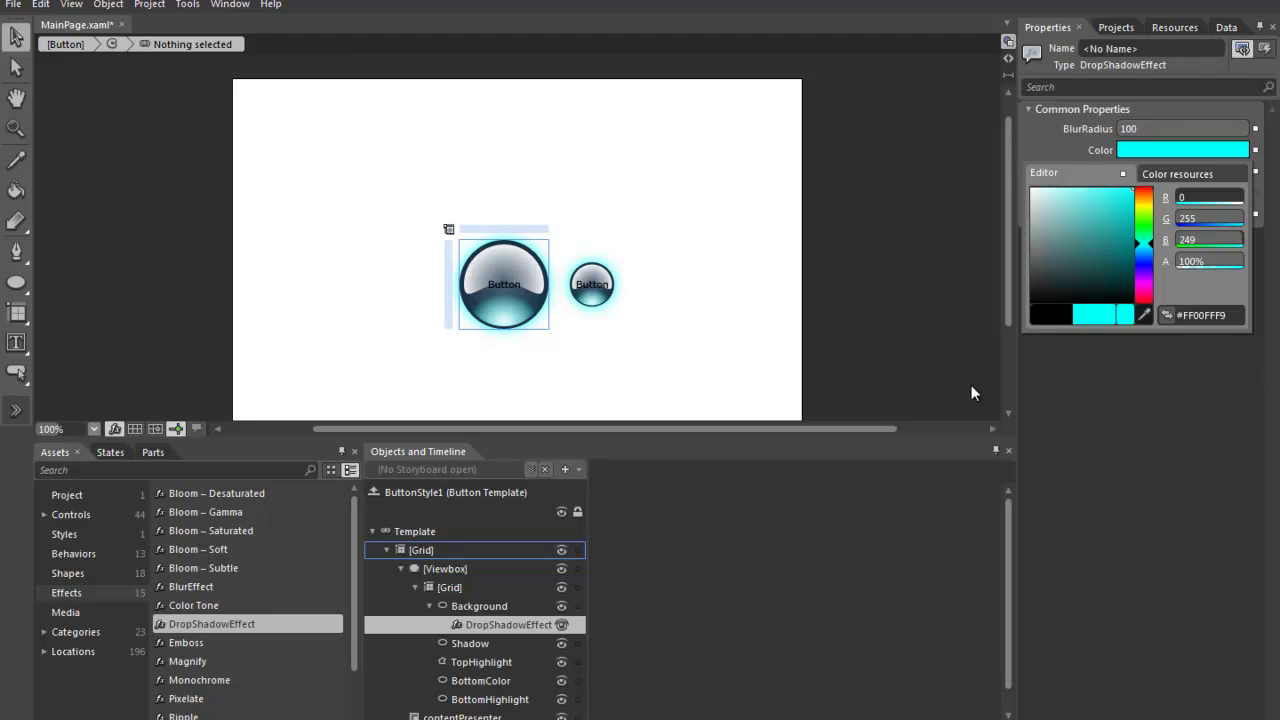
{"action": "left_click", "coordinate": [1162, 99]}
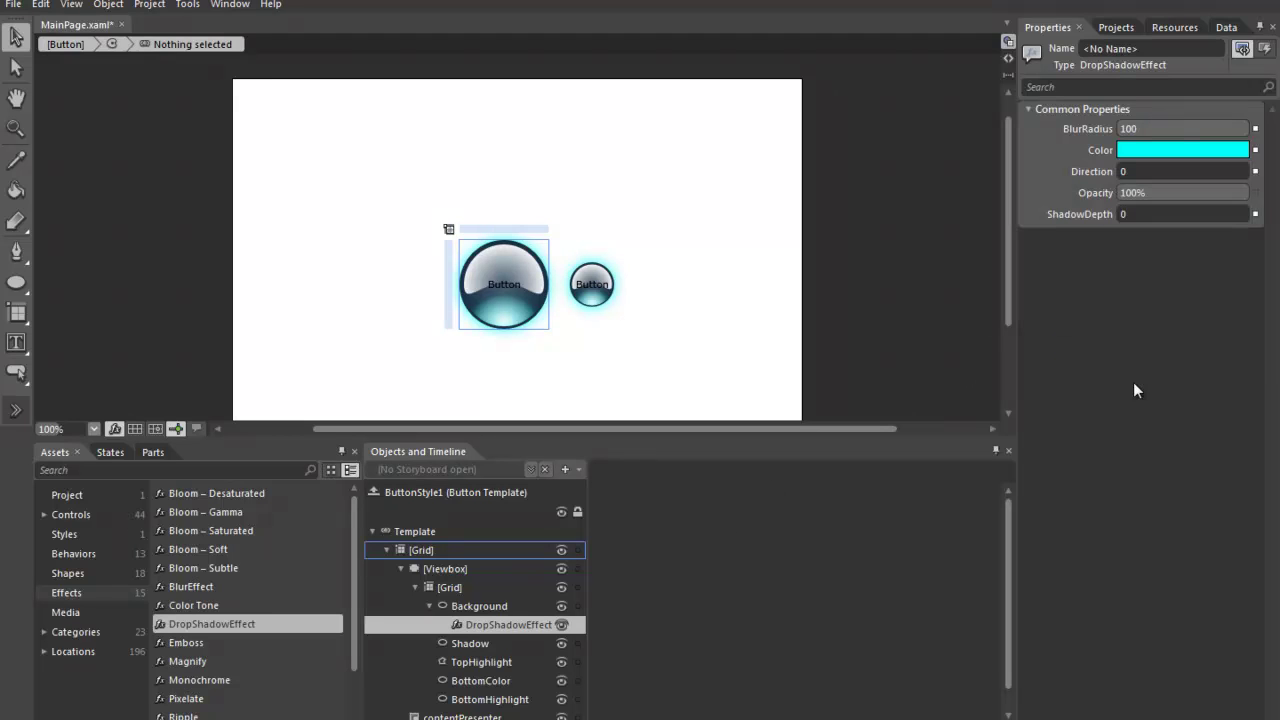
{"action": "left_click", "coordinate": [1160, 193]}
{"action": "type", "text": "0"}
{"action": "key", "text": "Return"}
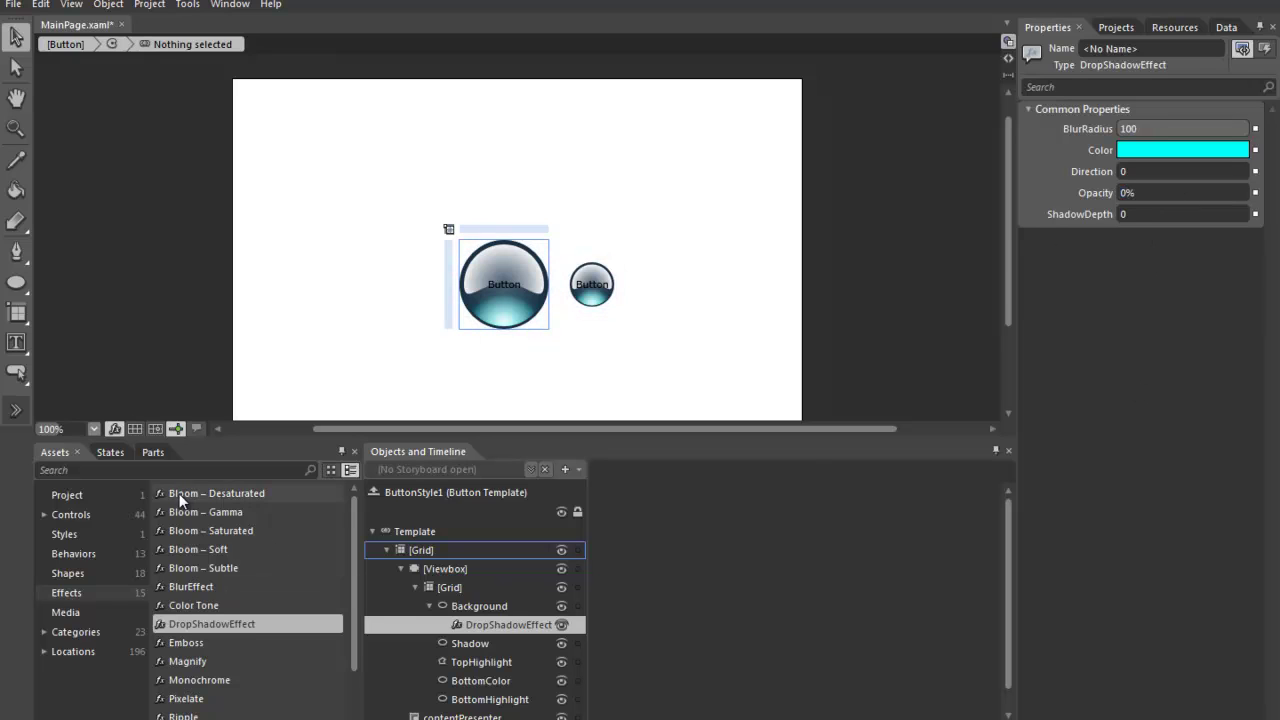
In the MouseOver state raise the glow opacity to 100%, with a 0.25 s default transition.
{"action": "left_click", "coordinate": [110, 452]}
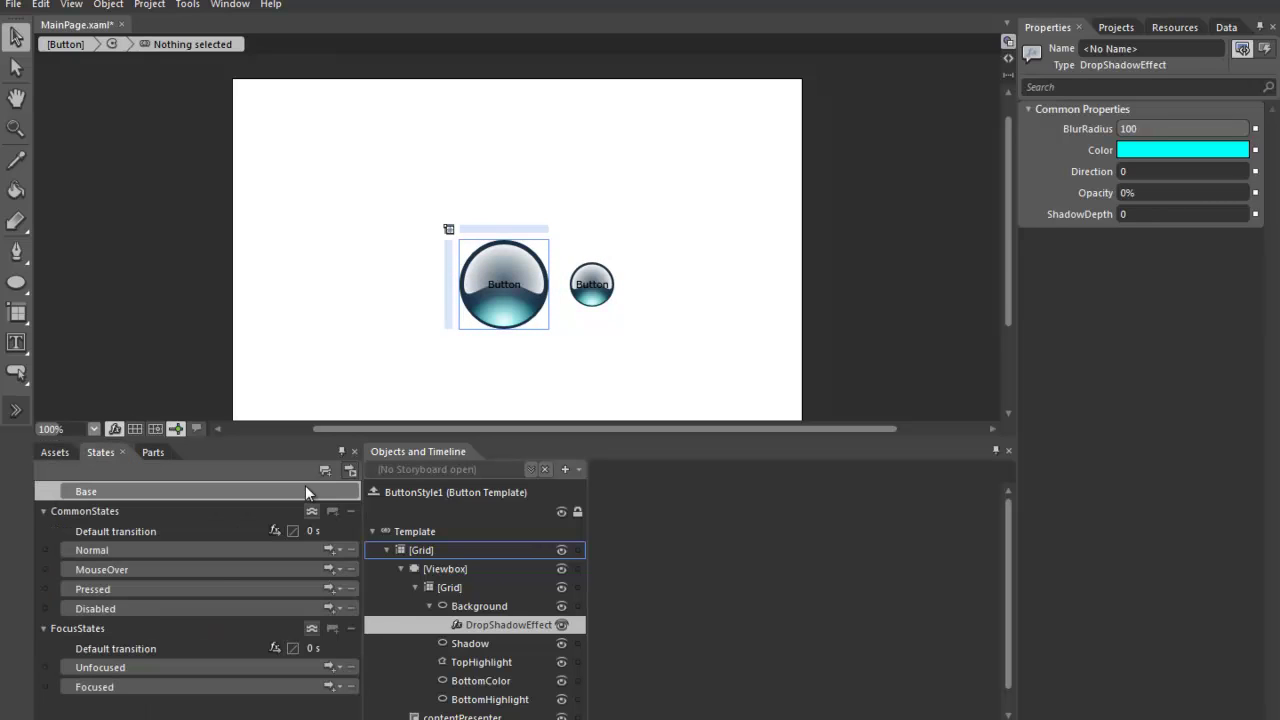
{"action": "left_click", "coordinate": [181, 573]}
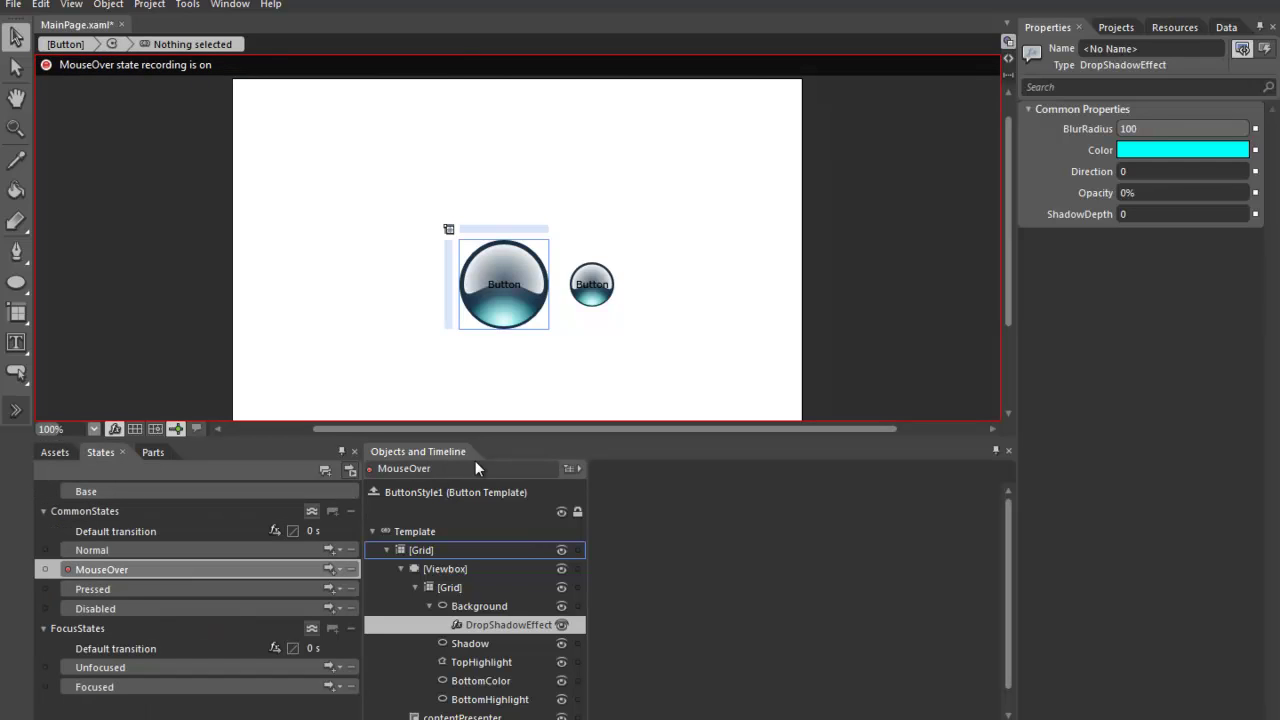
{"action": "left_click", "coordinate": [1155, 190]}
{"action": "type", "text": "100"}
{"action": "key", "text": "Return"}
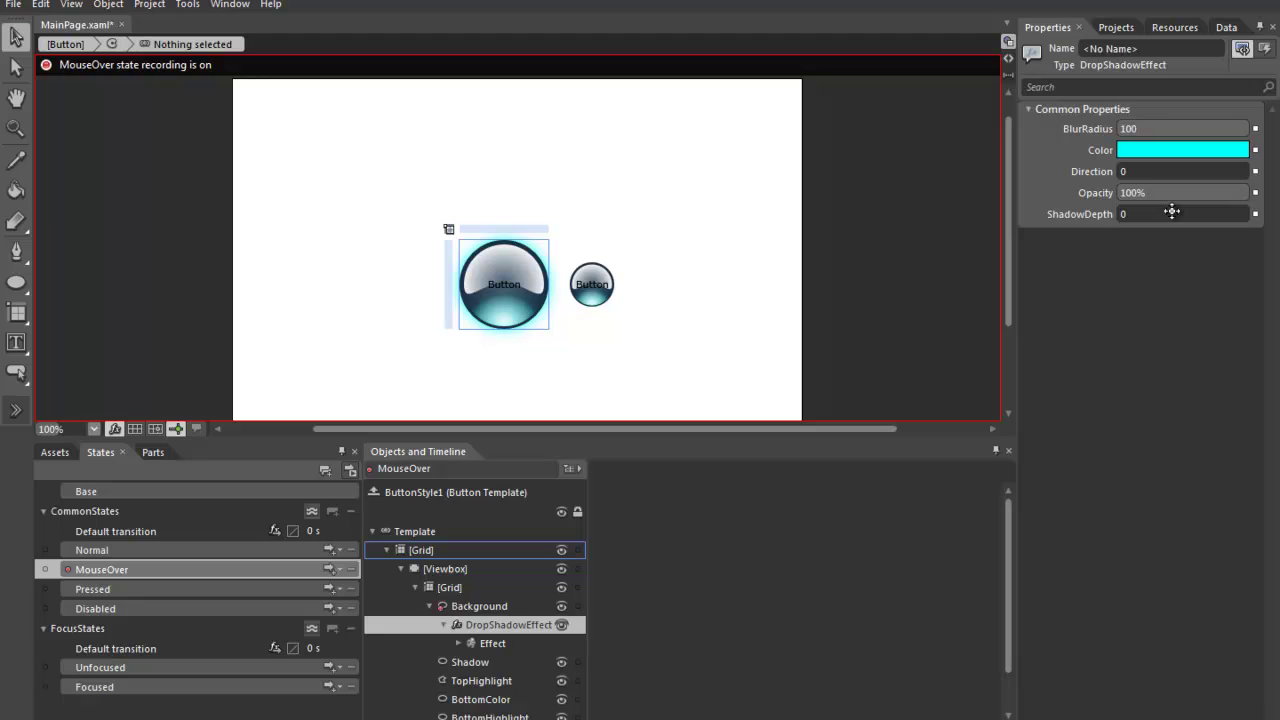
{"action": "left_click", "coordinate": [312, 531]}
{"action": "type", "text": "0.25"}
{"action": "key", "text": "Return"}
Back at page level, set LayoutRoot's background to black and run the project.
{"action": "left_click", "coordinate": [373, 492]}
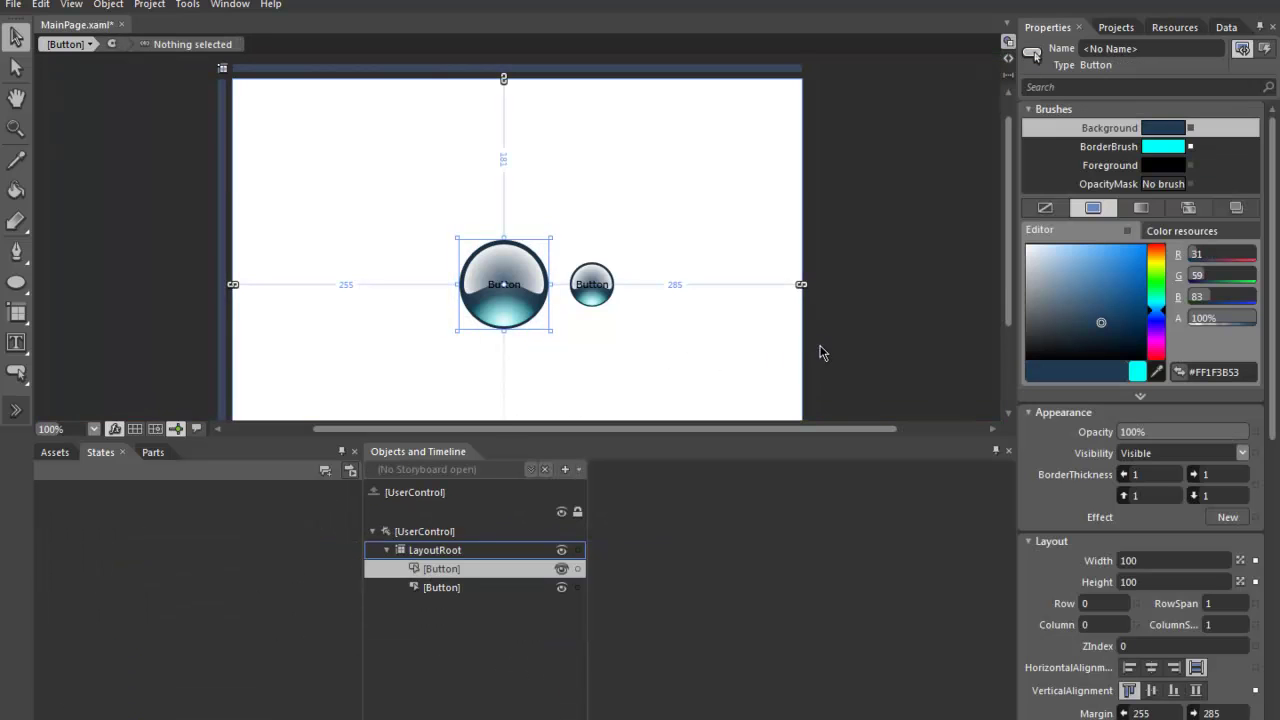
{"action": "left_click", "coordinate": [432, 550]}
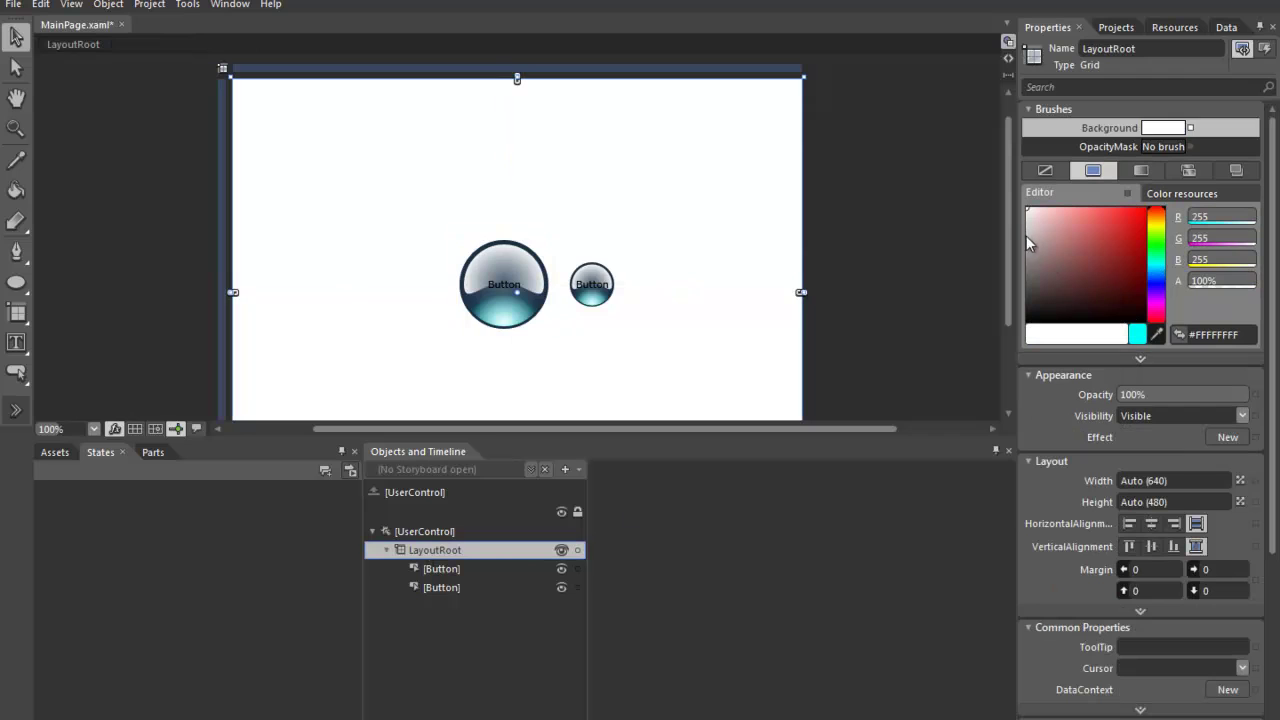
{"action": "left_click_drag", "start_coordinate": [1043, 284], "coordinate": [1015, 329]}
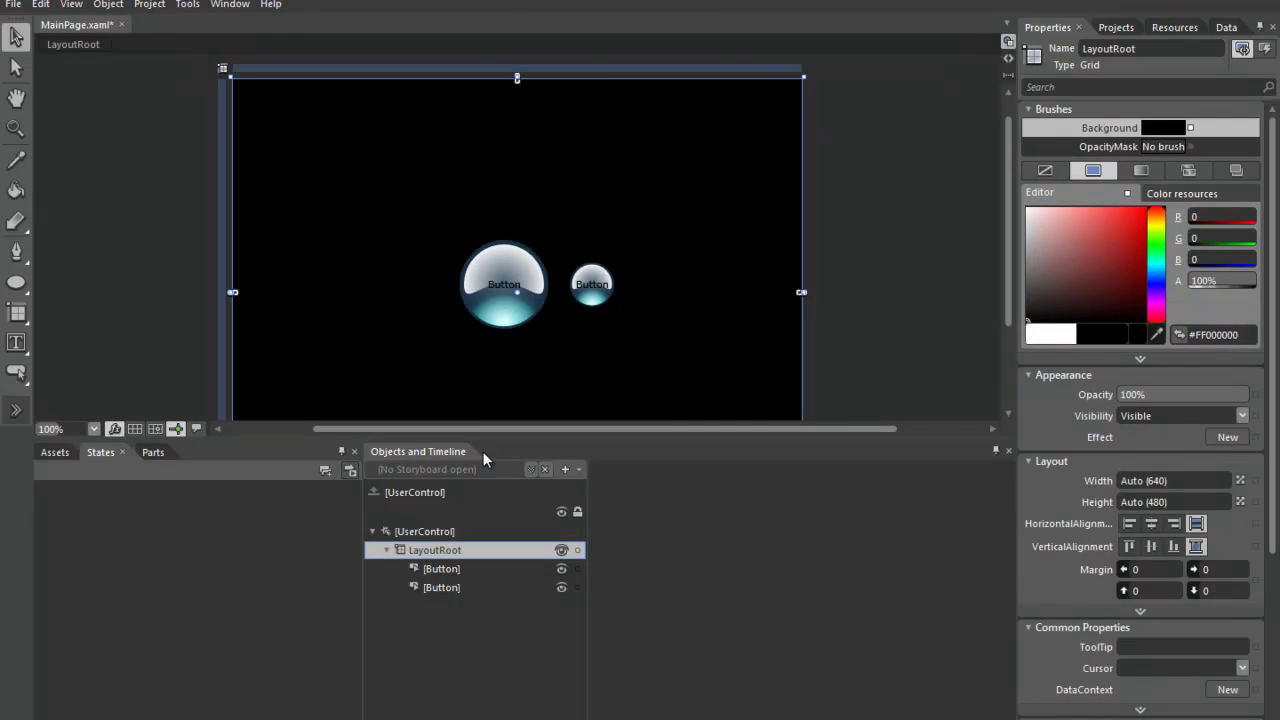
{"action": "left_click", "coordinate": [149, 5]}
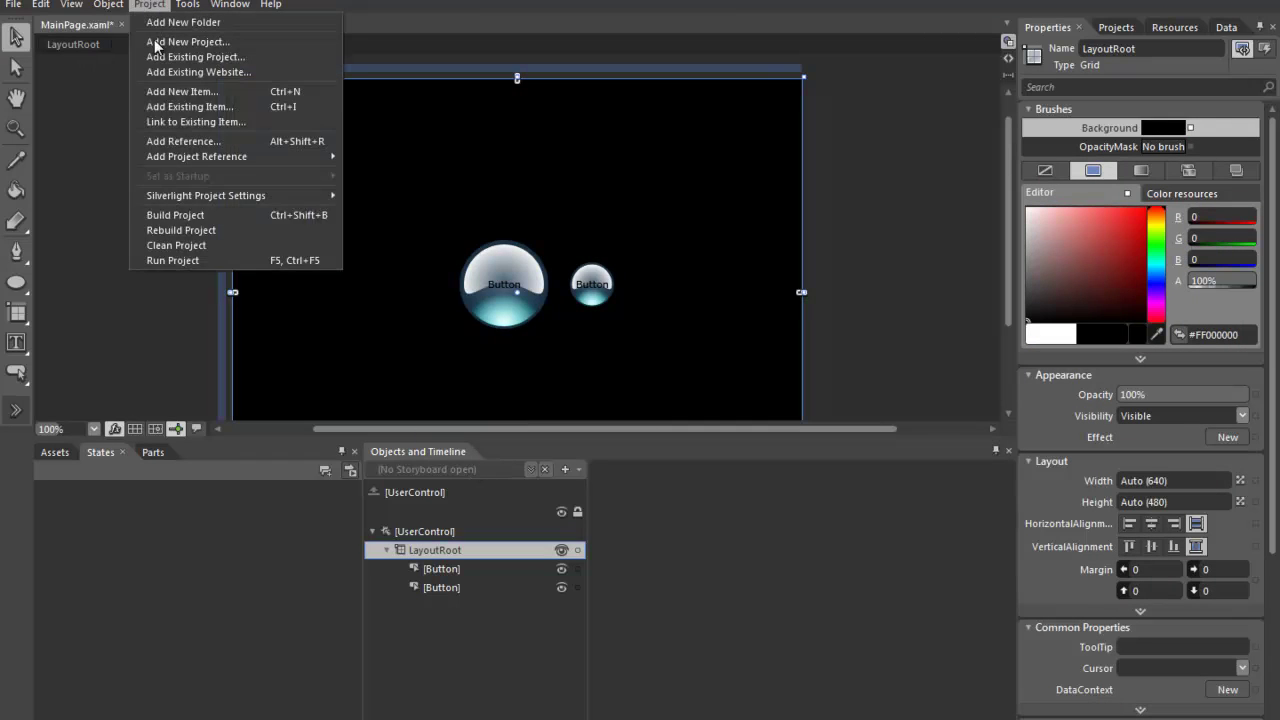
{"action": "left_click", "coordinate": [206, 260]}
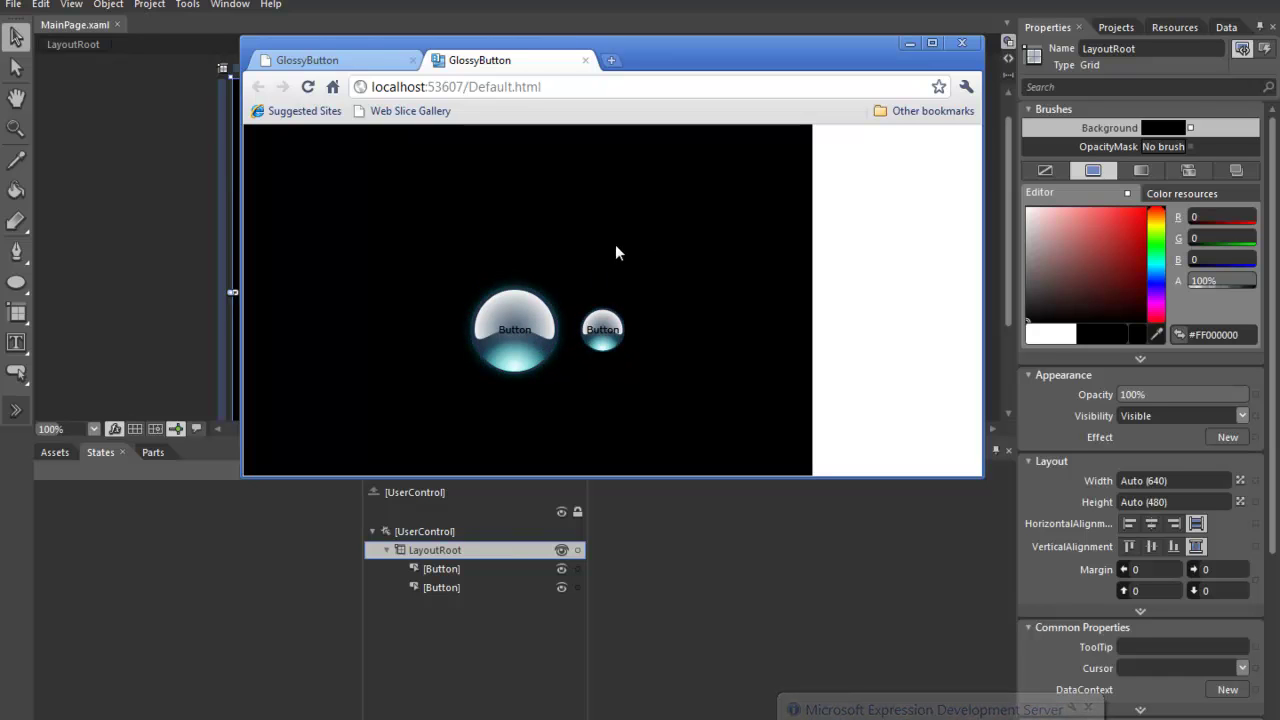
Close the localhost test tab and the Chrome window.
{"action": "left_click", "coordinate": [587, 62]}
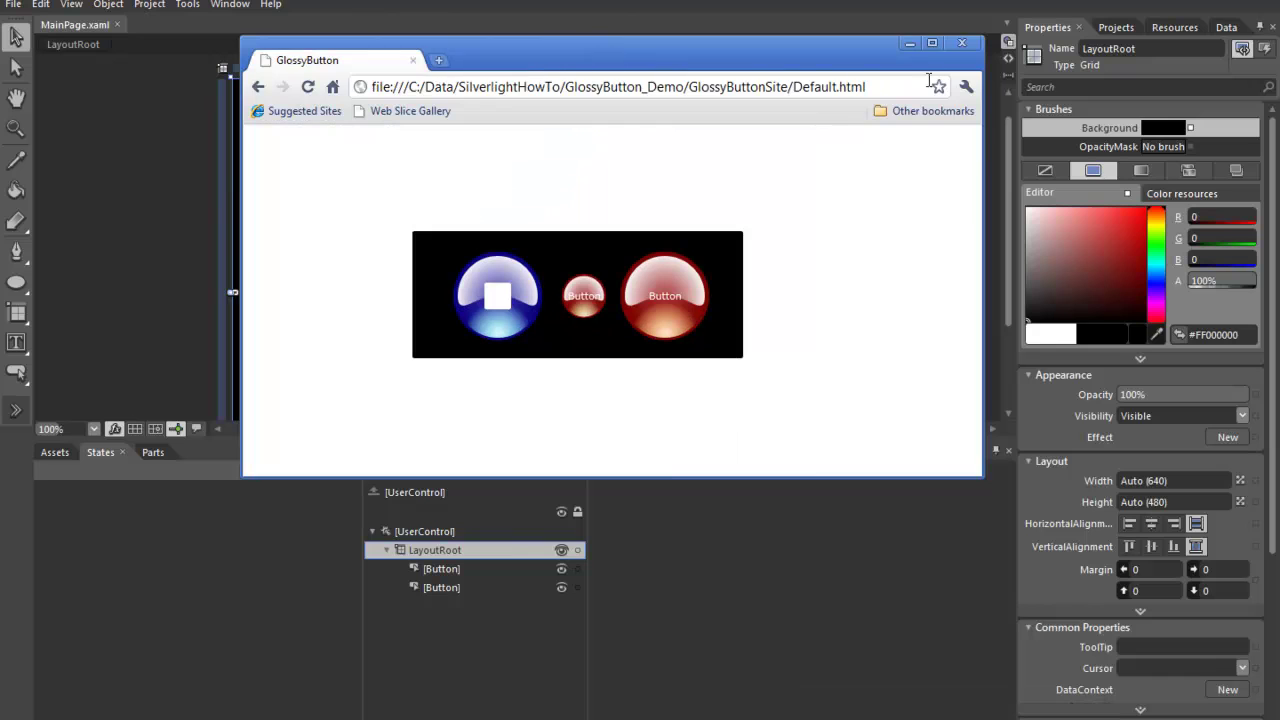
{"action": "left_click", "coordinate": [910, 44]}
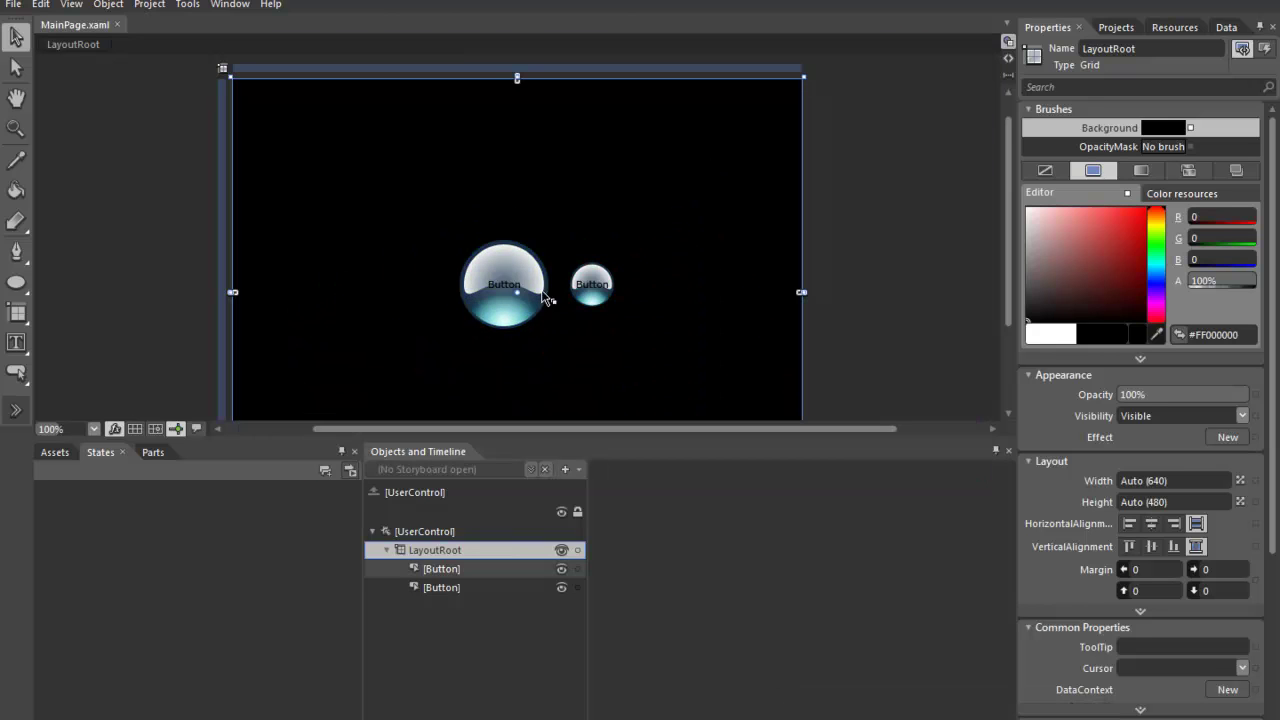
Re-enter the large button's ButtonStyle1 template and collapse the Background node.
{"action": "right_click", "coordinate": [497, 290]}
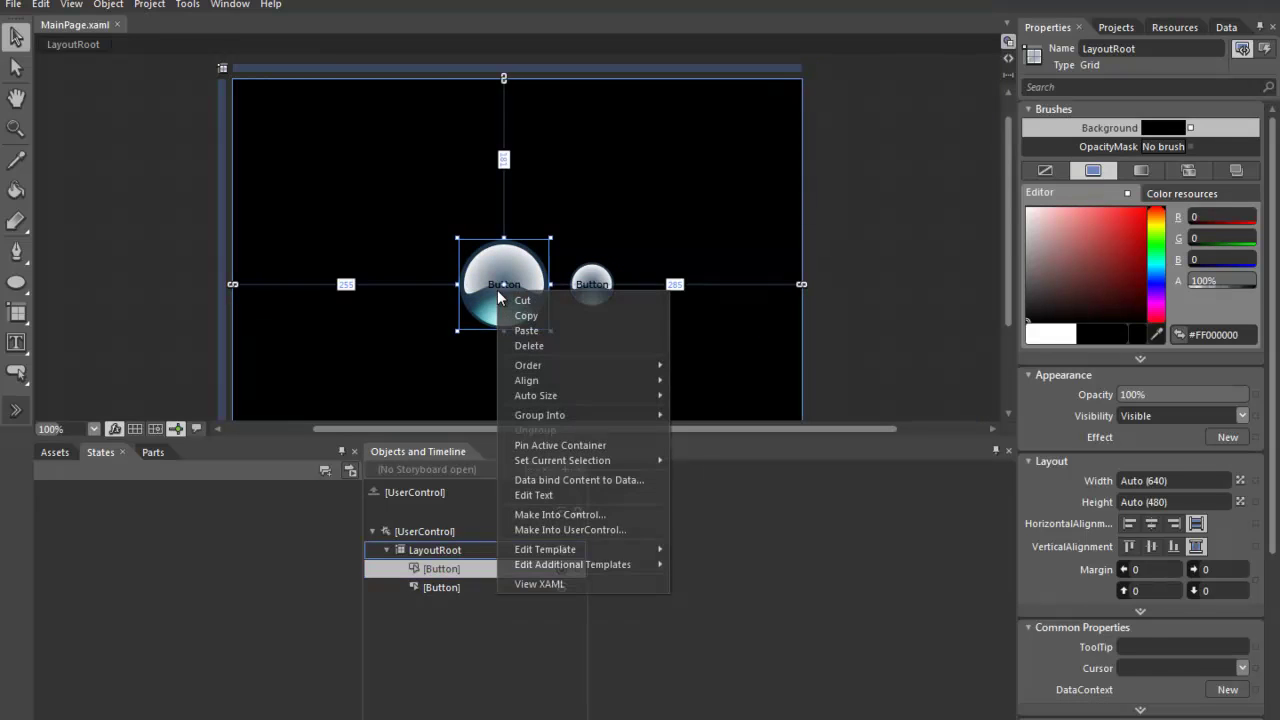
{"action": "mouse_move", "coordinate": [609, 551]}
{"action": "left_click", "coordinate": [725, 551]}
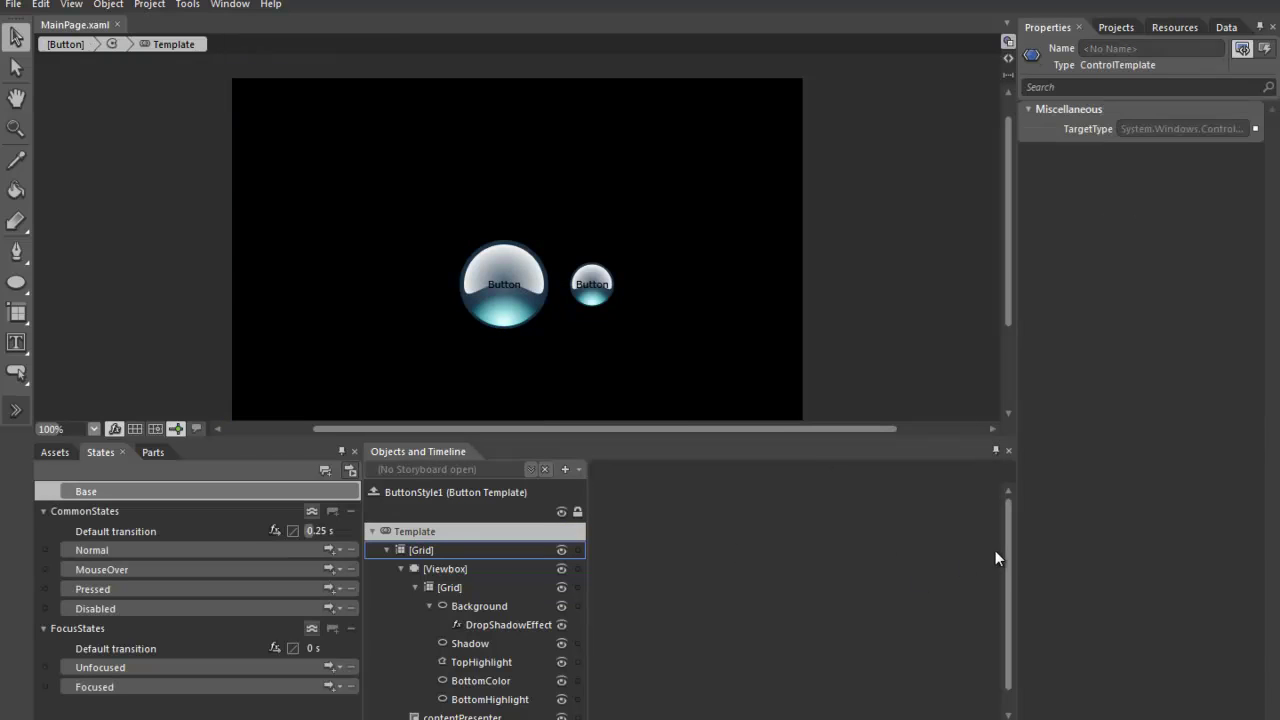
{"action": "left_click_drag", "start_coordinate": [1011, 551], "coordinate": [1009, 566]}
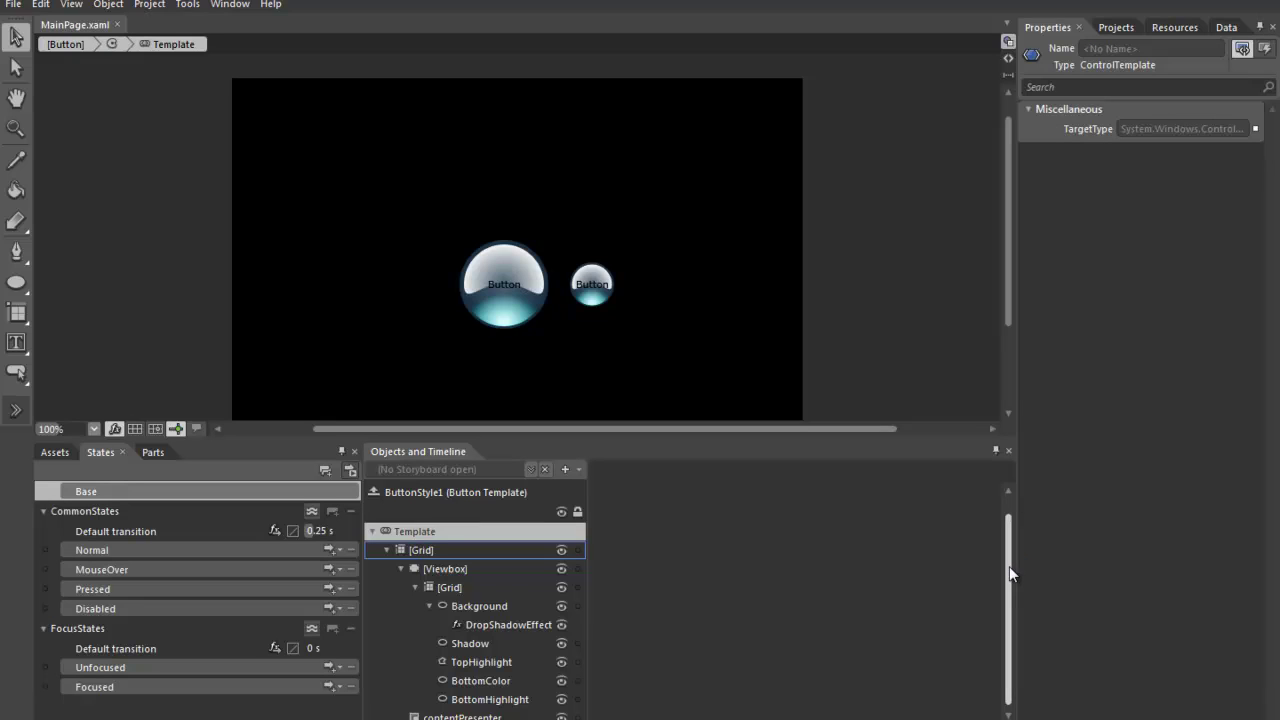
{"action": "left_click", "coordinate": [430, 607]}
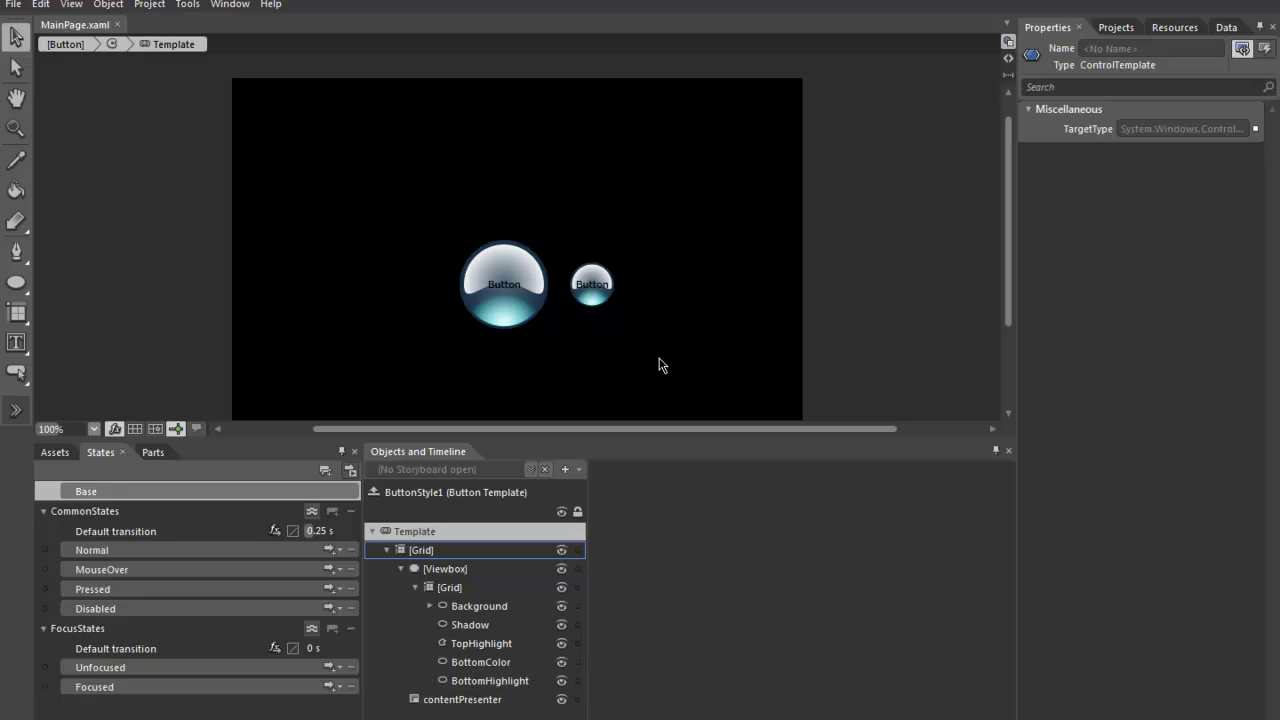
In the Pressed state, scale the template's viewbox to 0.95 in both X and Y.
{"action": "left_click", "coordinate": [139, 589]}
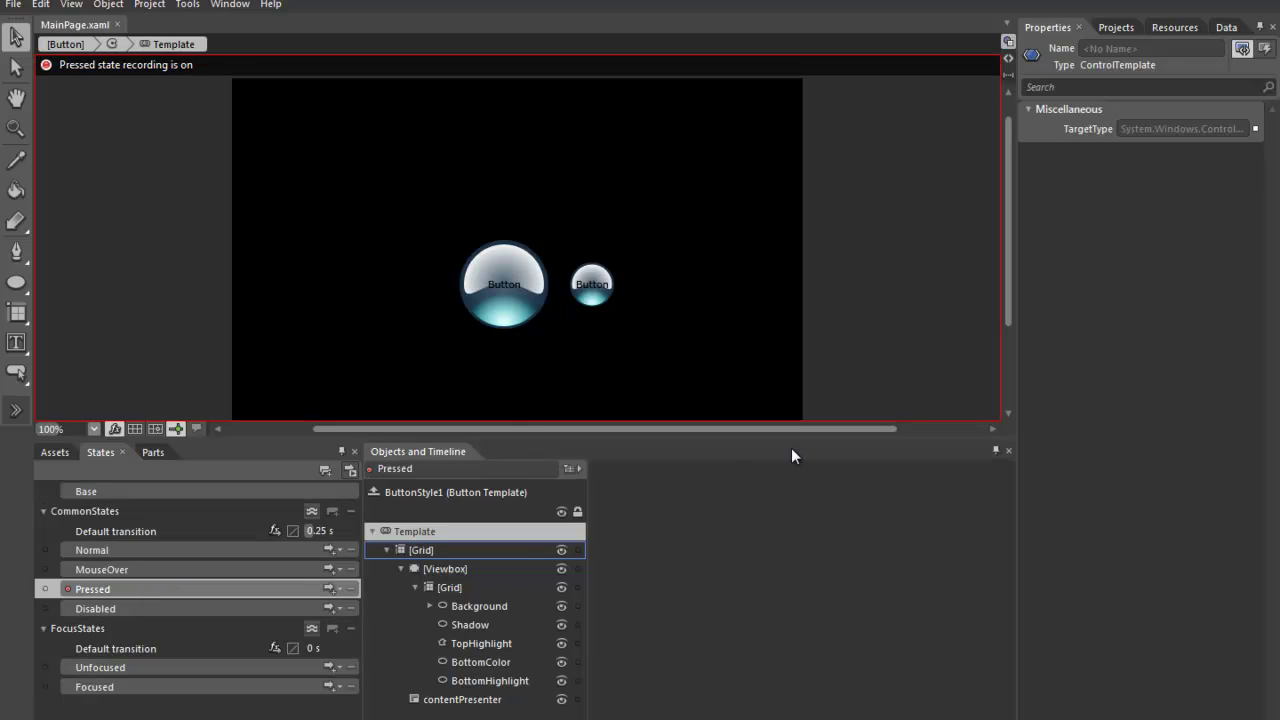
{"action": "left_click", "coordinate": [464, 568]}
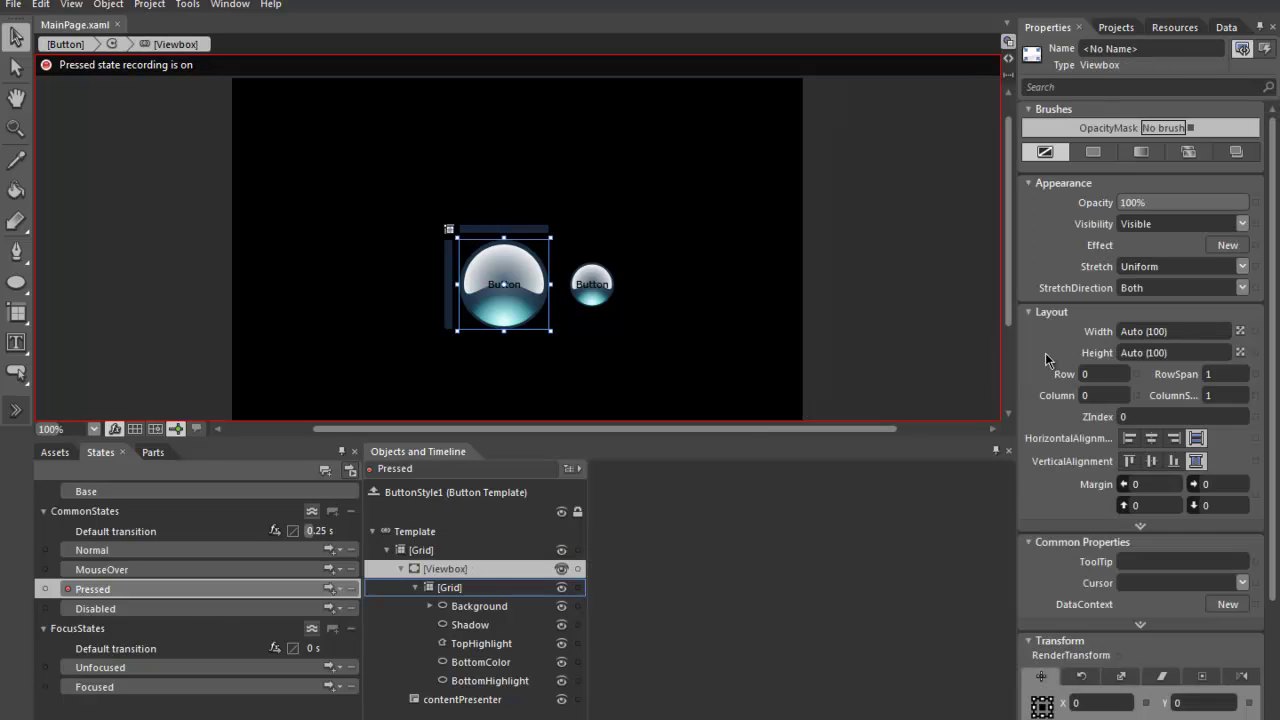
{"action": "scroll", "coordinate": [1090, 420], "scroll_direction": "down", "scroll_amount": 3}
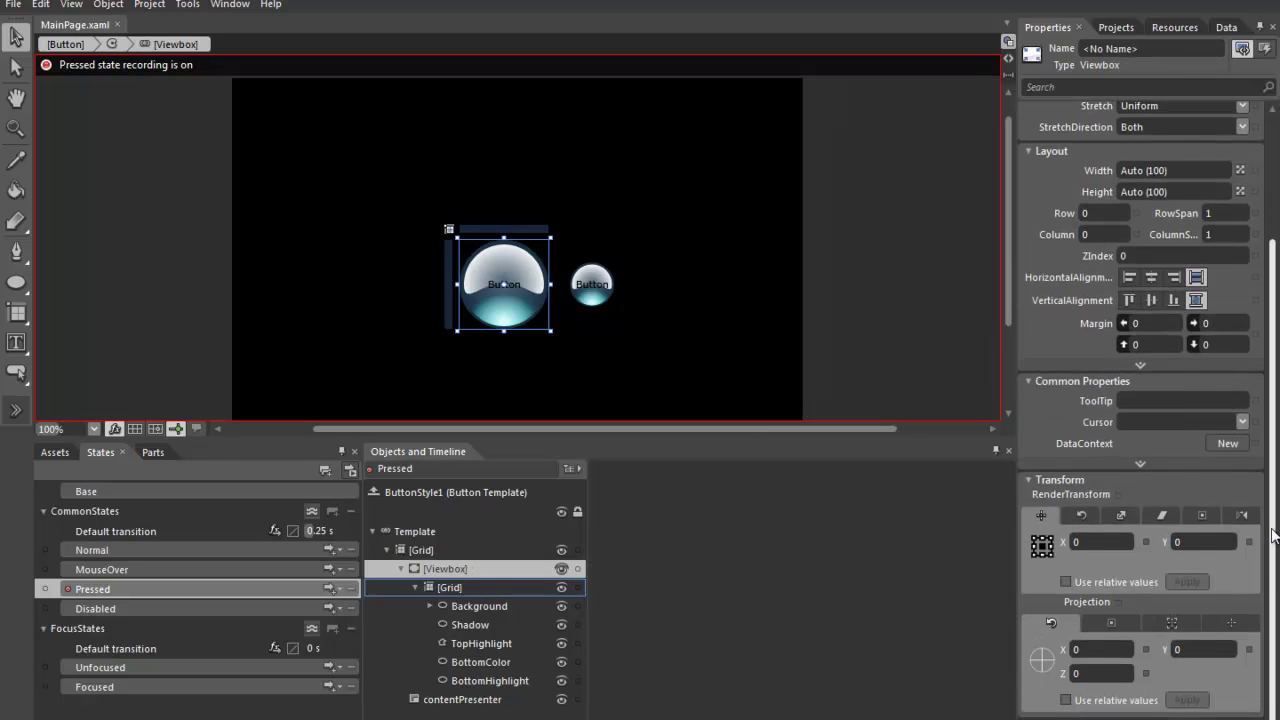
{"action": "left_click", "coordinate": [1119, 513]}
{"action": "left_click", "coordinate": [1122, 542]}
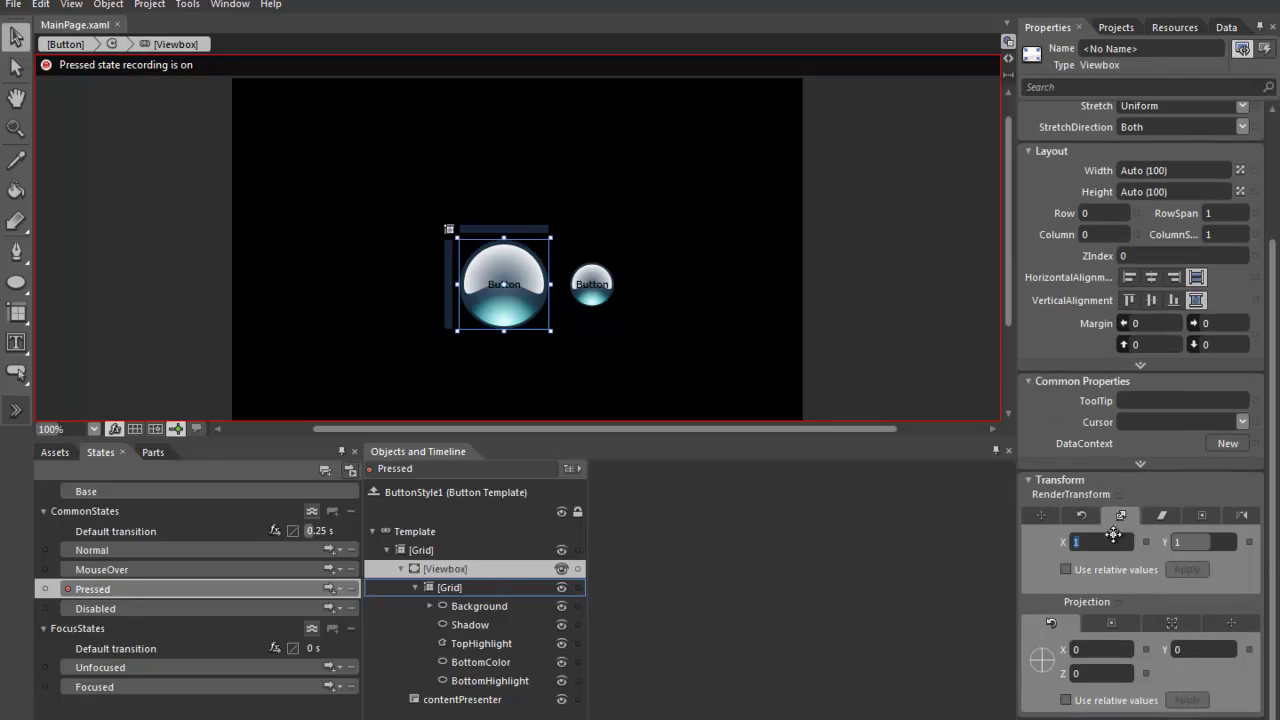
{"action": "type", "text": ".95"}
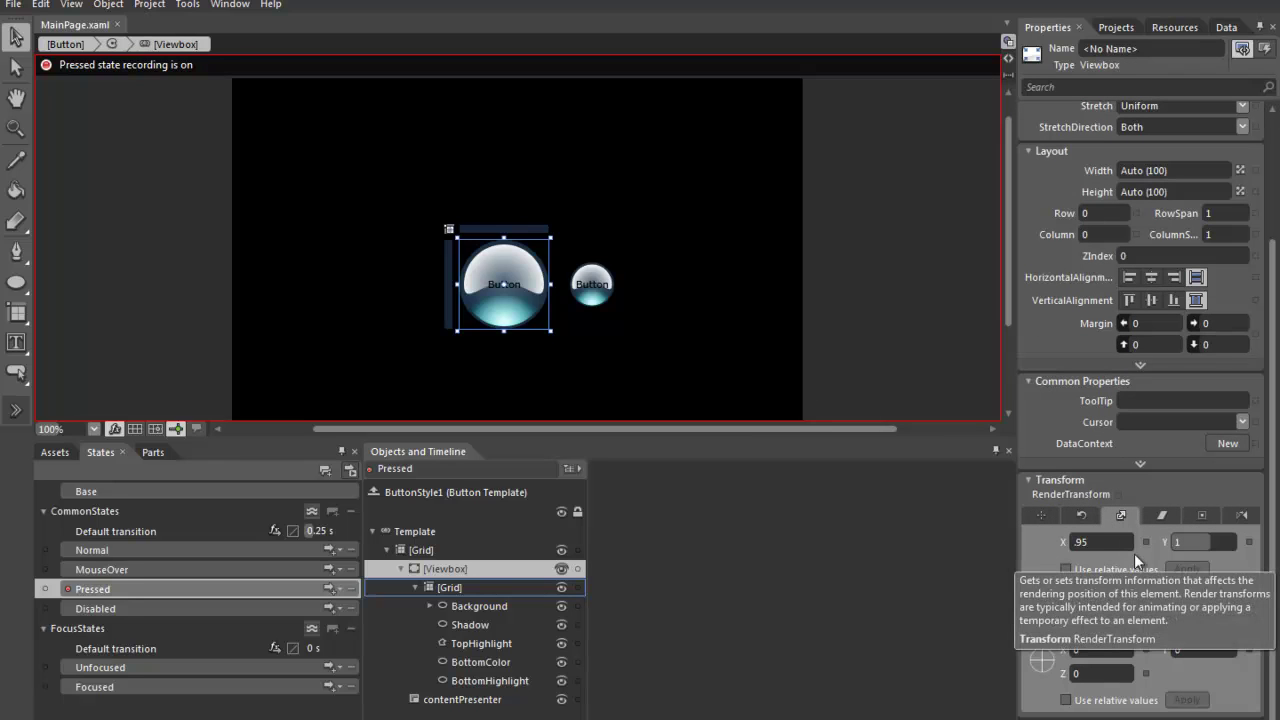
{"action": "left_click", "coordinate": [1197, 542]}
{"action": "type", "text": ".95"}
{"action": "key", "text": "Return"}
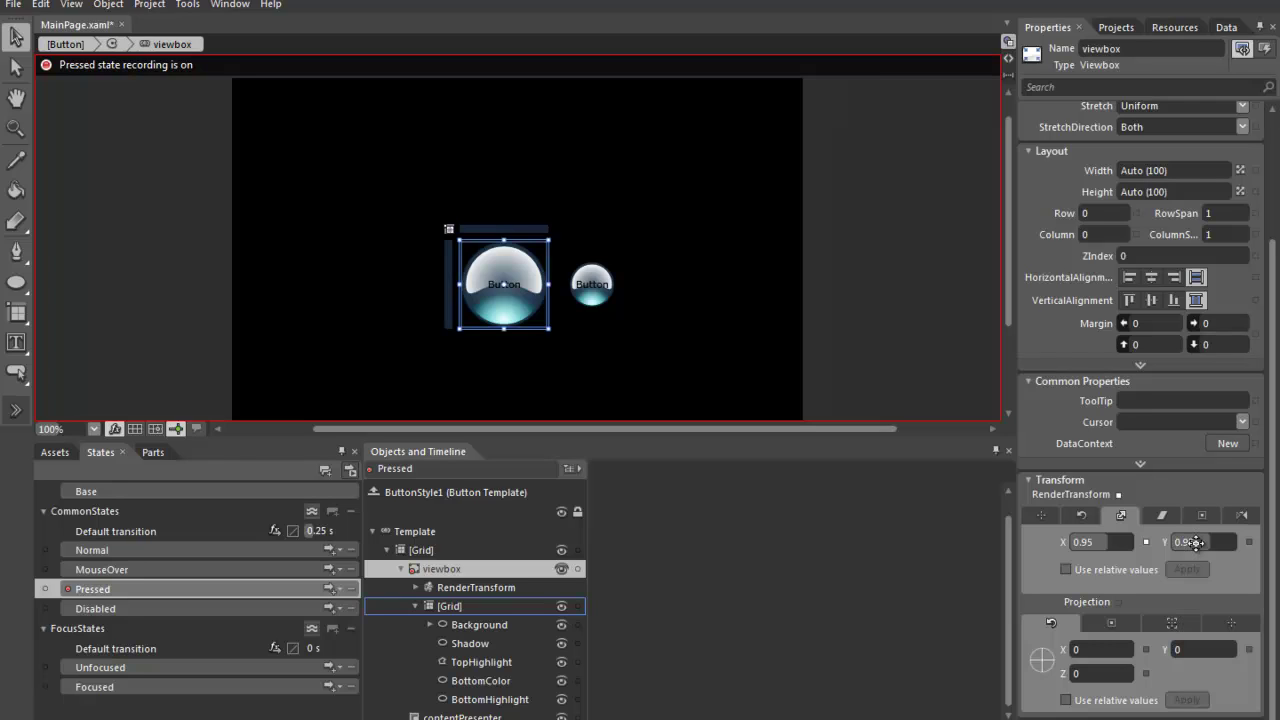
Build and run the project, press the large button in Chrome, then close the browser.
{"action": "left_click", "coordinate": [150, 5]}
{"action": "left_click", "coordinate": [222, 260]}
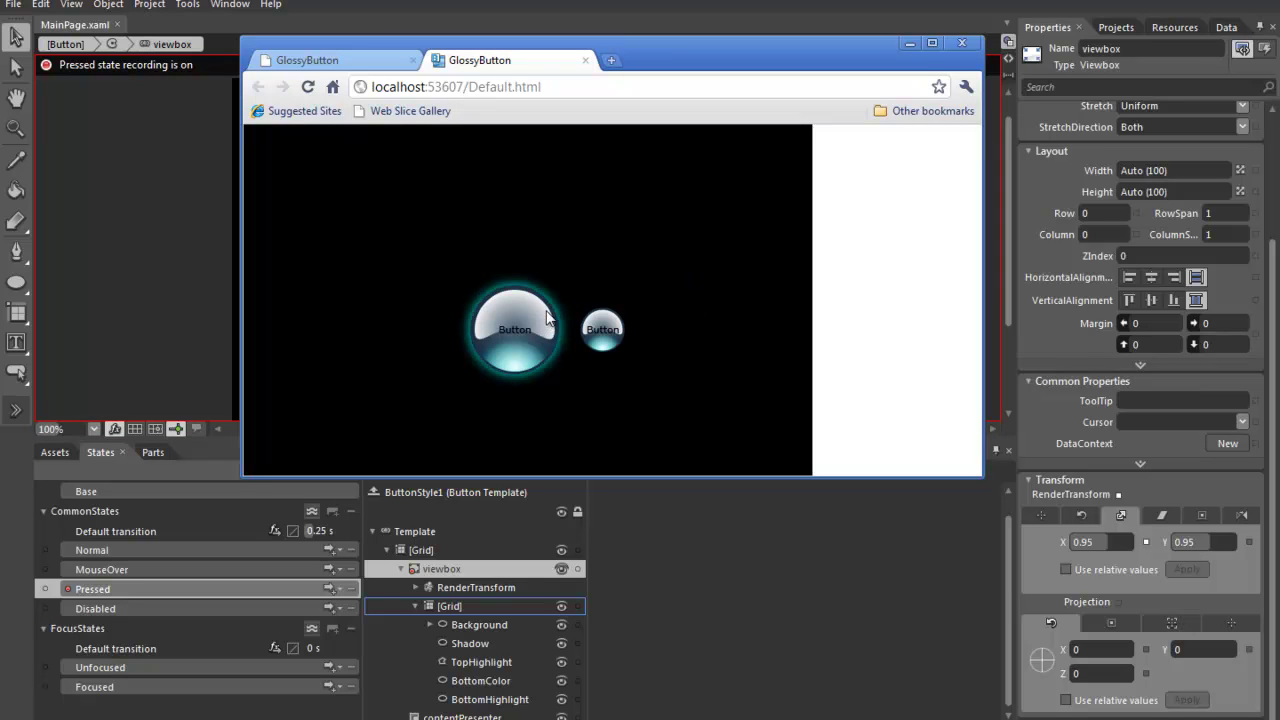
{"action": "left_click", "coordinate": [537, 309]}
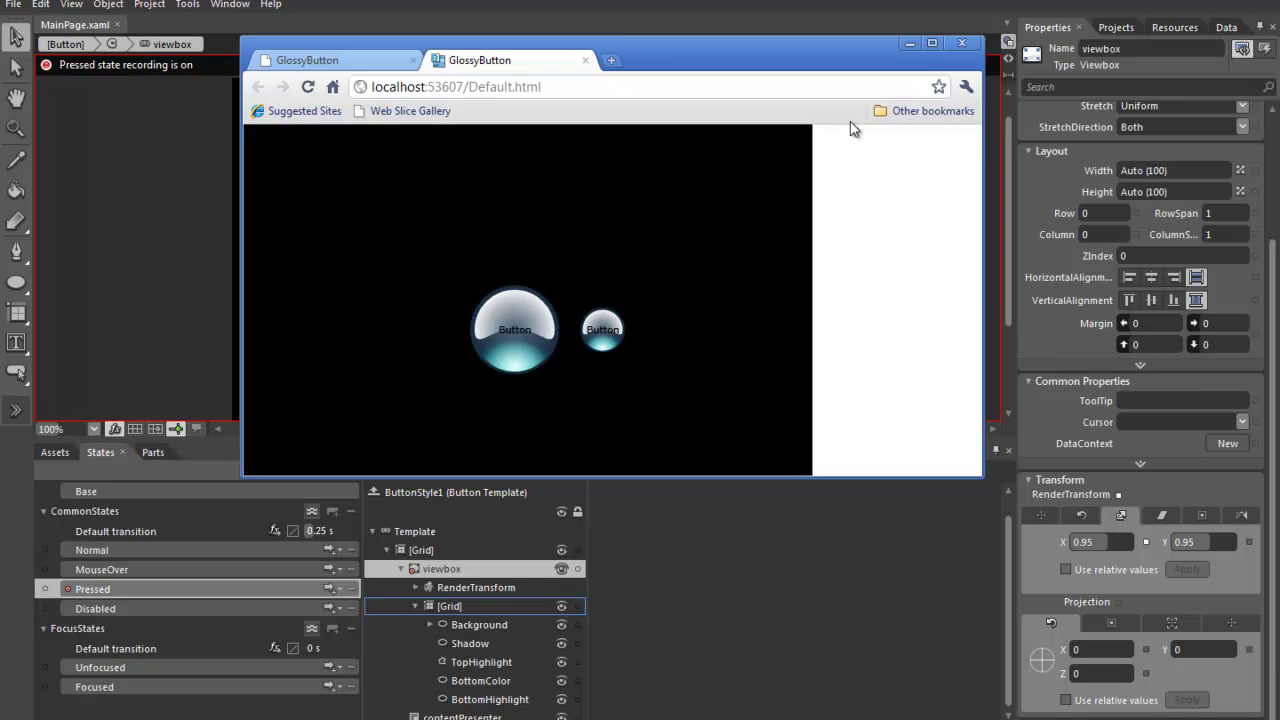
{"action": "left_click", "coordinate": [961, 43]}
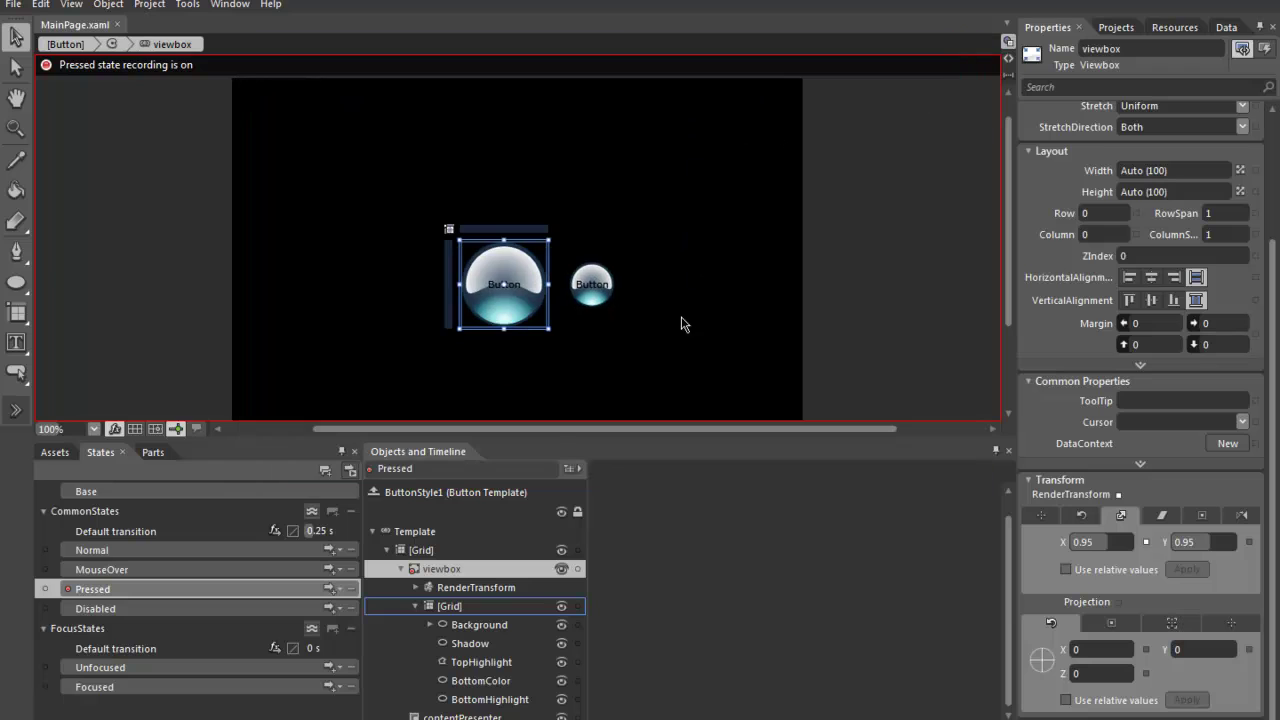
Paste a copy of the large button, move it left, and narrow it to 61 wide.
{"action": "left_click", "coordinate": [372, 488]}
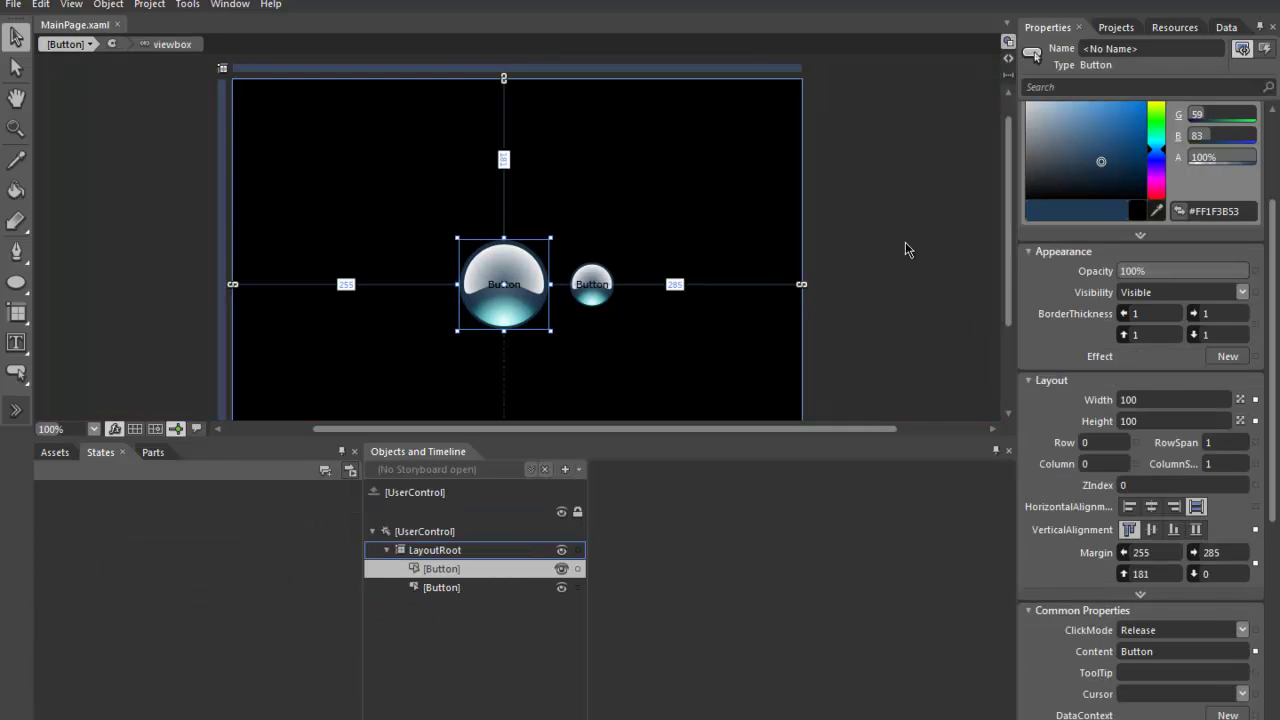
{"action": "left_click", "coordinate": [881, 268]}
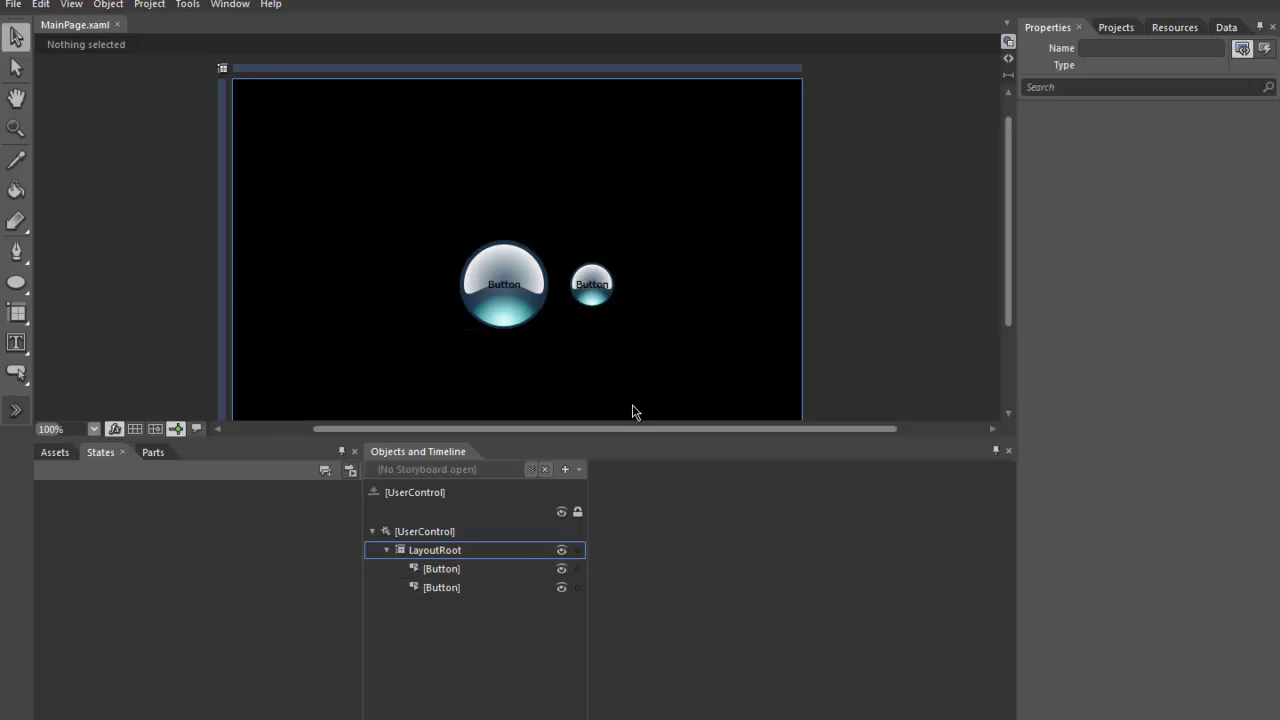
{"action": "left_click", "coordinate": [491, 566]}
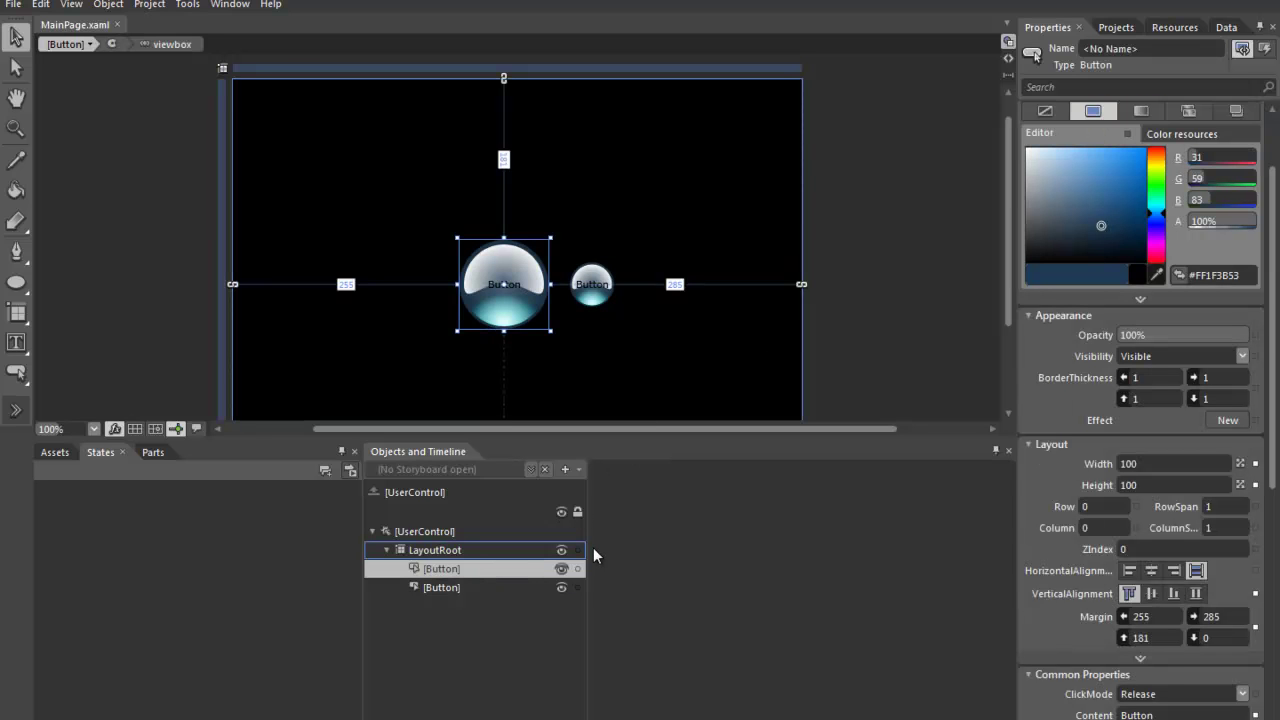
{"action": "key", "text": "ctrl+v"}
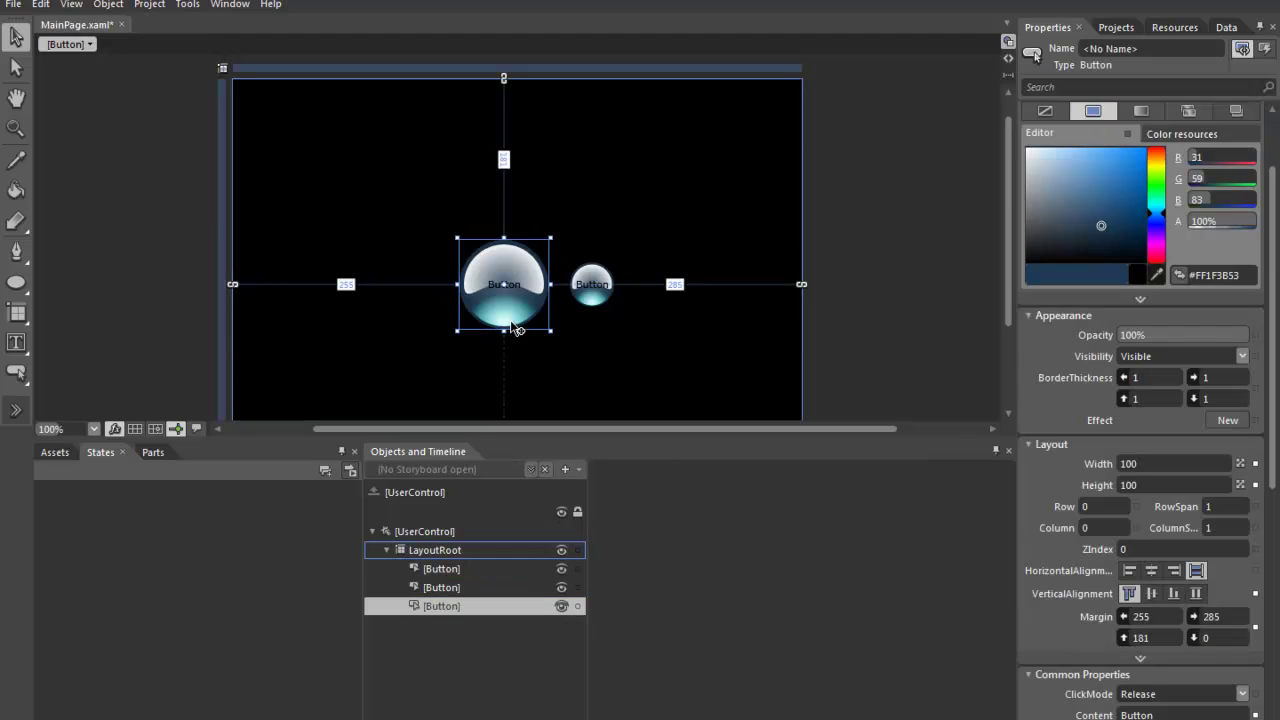
{"action": "left_click_drag", "start_coordinate": [513, 326], "coordinate": [391, 326]}
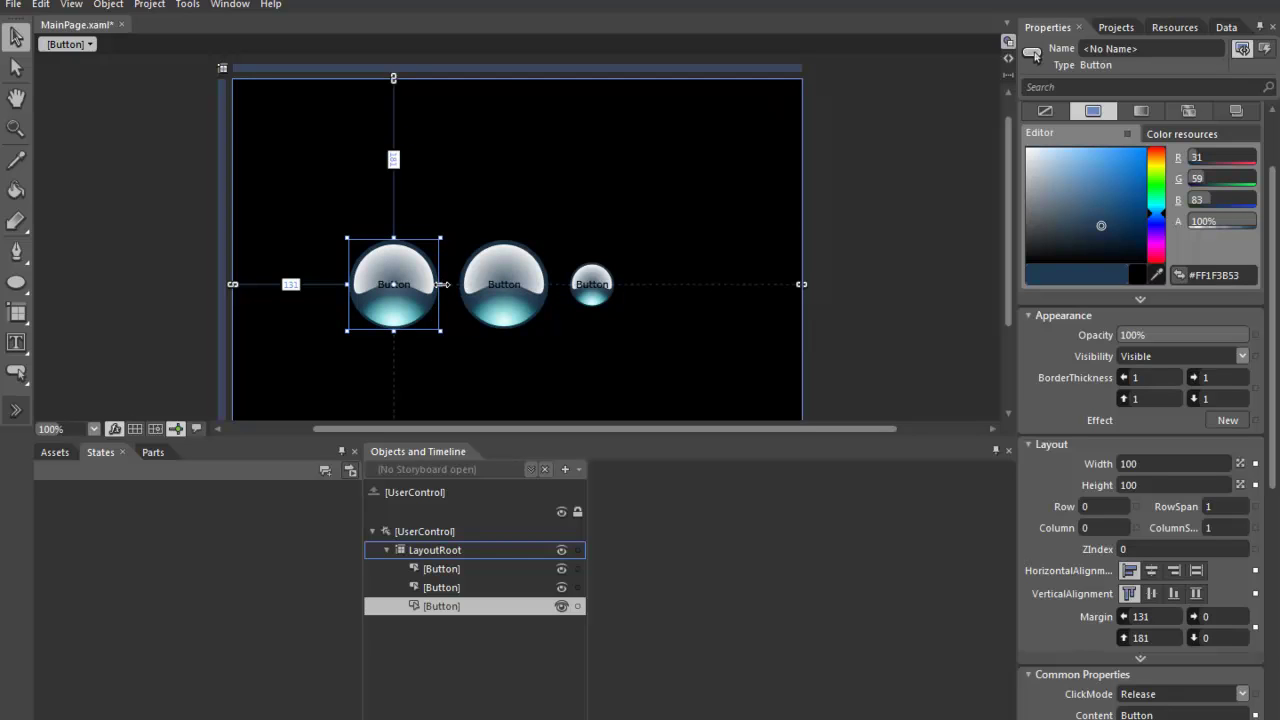
{"action": "left_click_drag", "start_coordinate": [443, 285], "coordinate": [412, 289]}
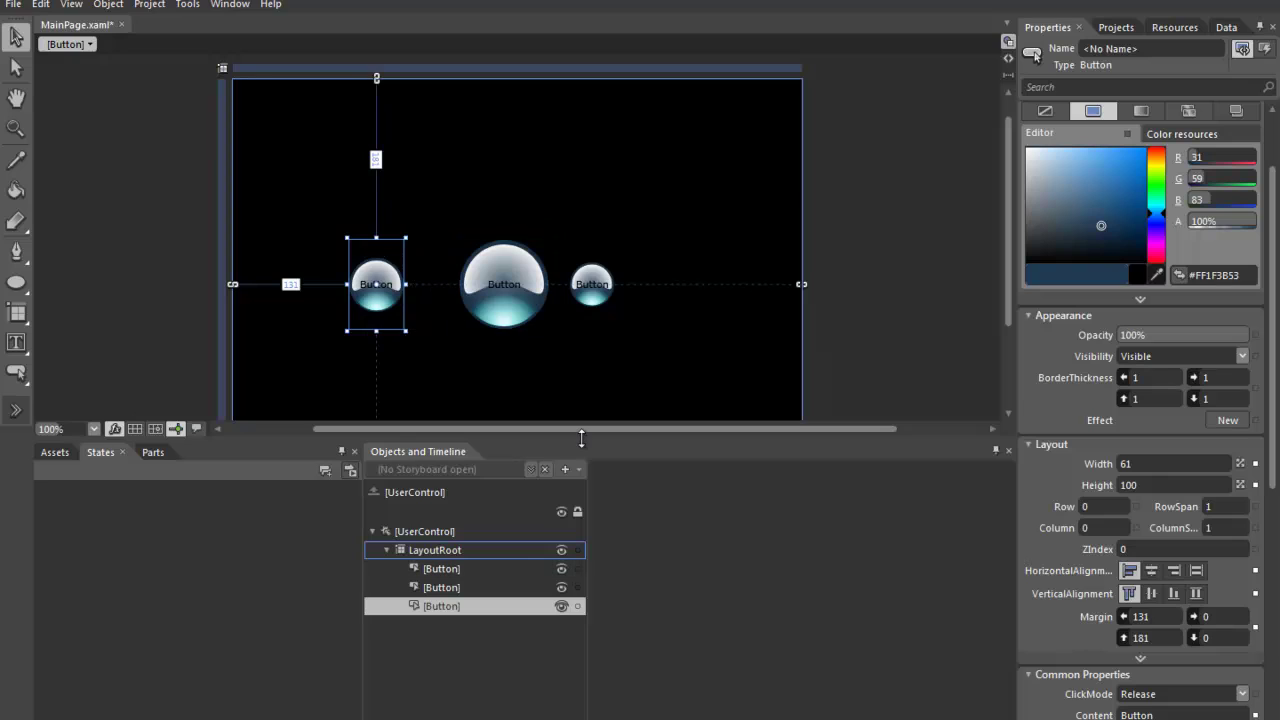
{"action": "left_click", "coordinate": [464, 569], "text": "ctrl"}
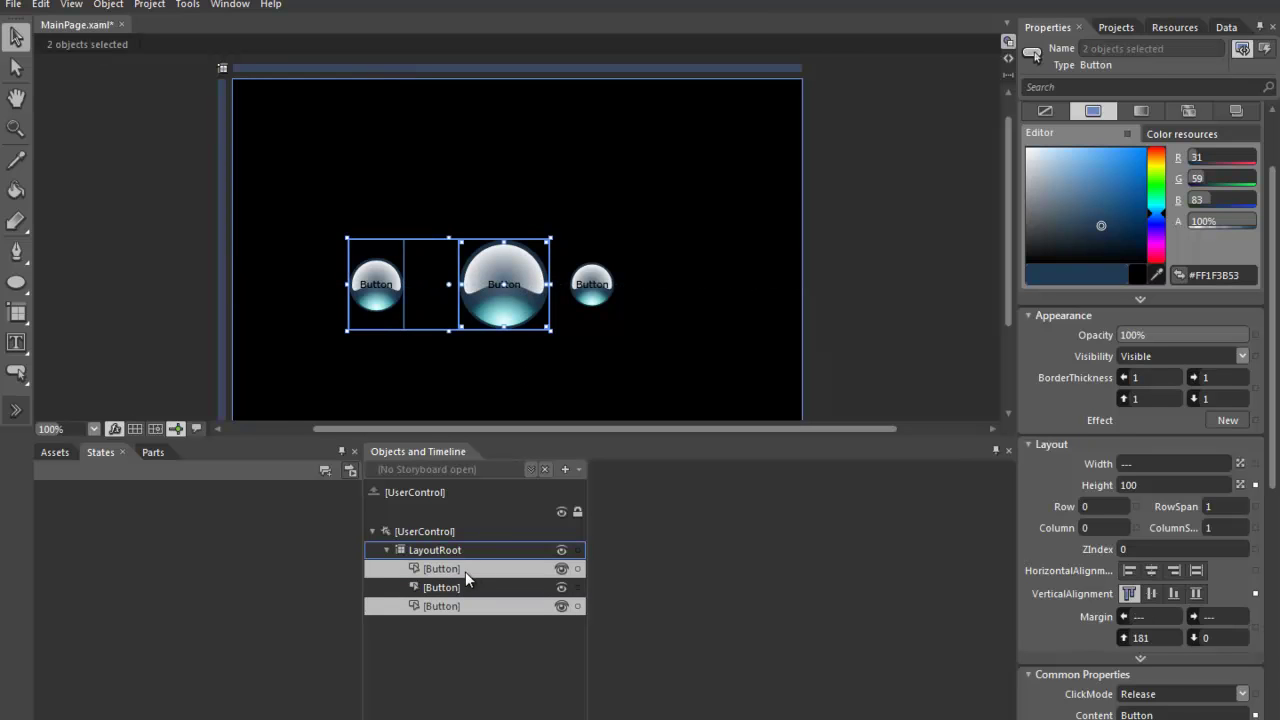
Select only the middle button, edit its template, and set the viewbox Stretch to Fill.
{"action": "left_click", "coordinate": [600, 357]}
{"action": "left_click", "coordinate": [503, 289]}
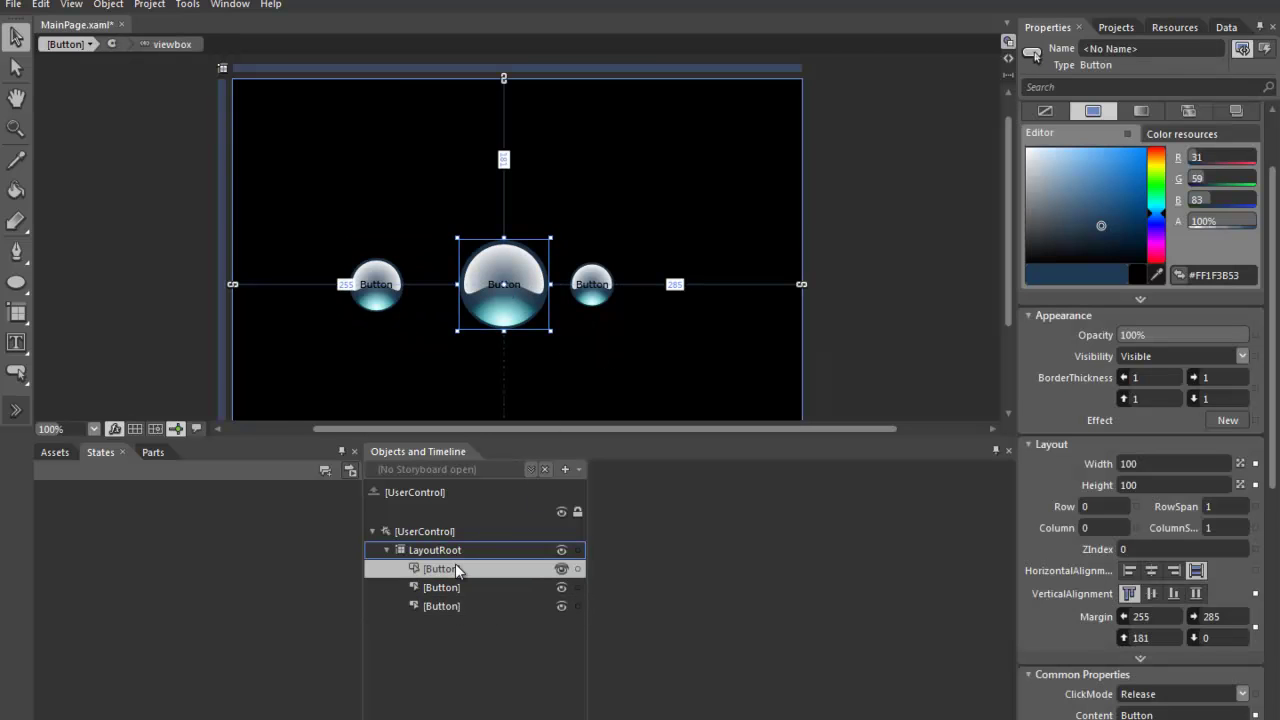
{"action": "right_click", "coordinate": [455, 563]}
{"action": "mouse_move", "coordinate": [554, 517]}
{"action": "left_click", "coordinate": [670, 518]}
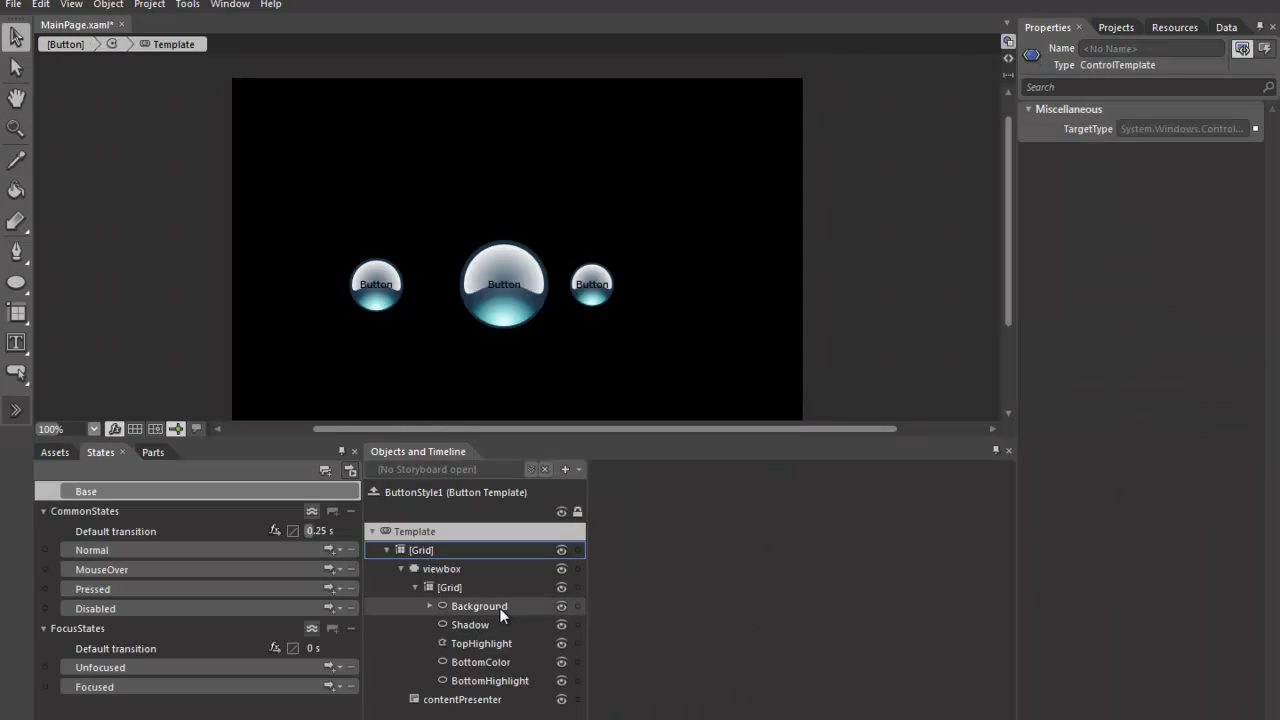
{"action": "left_click", "coordinate": [491, 569]}
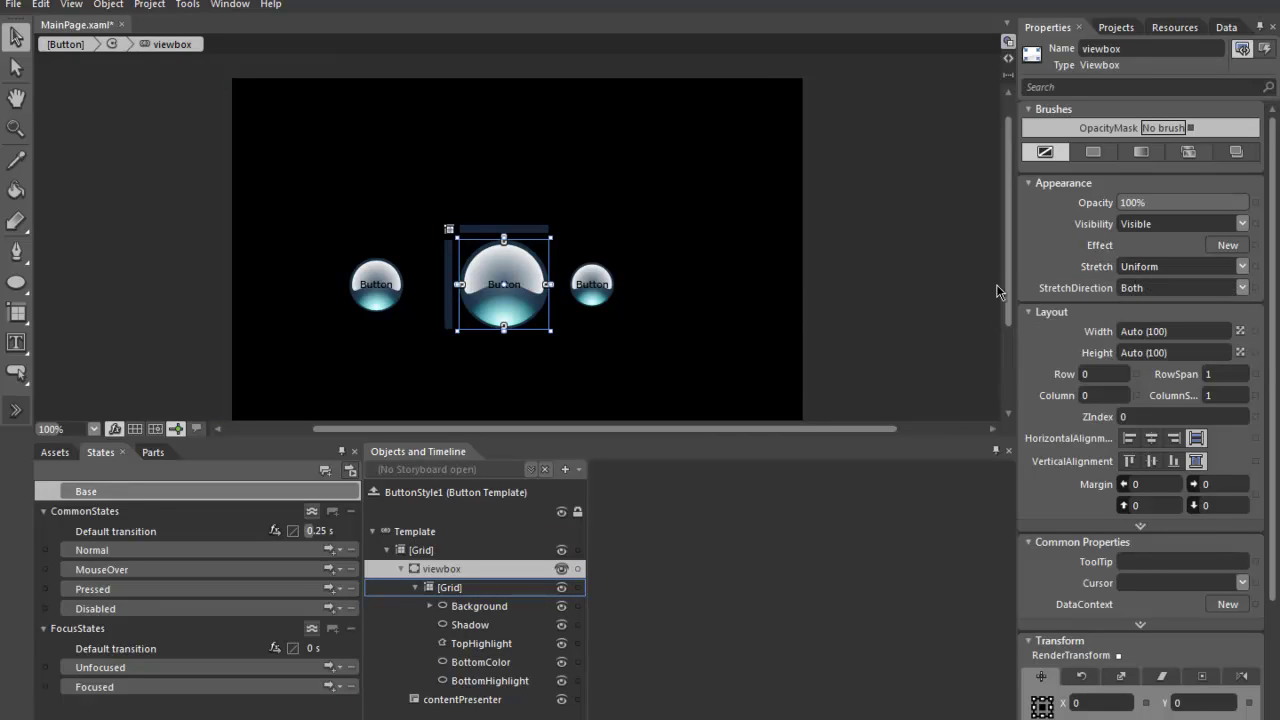
{"action": "left_click", "coordinate": [1241, 266]}
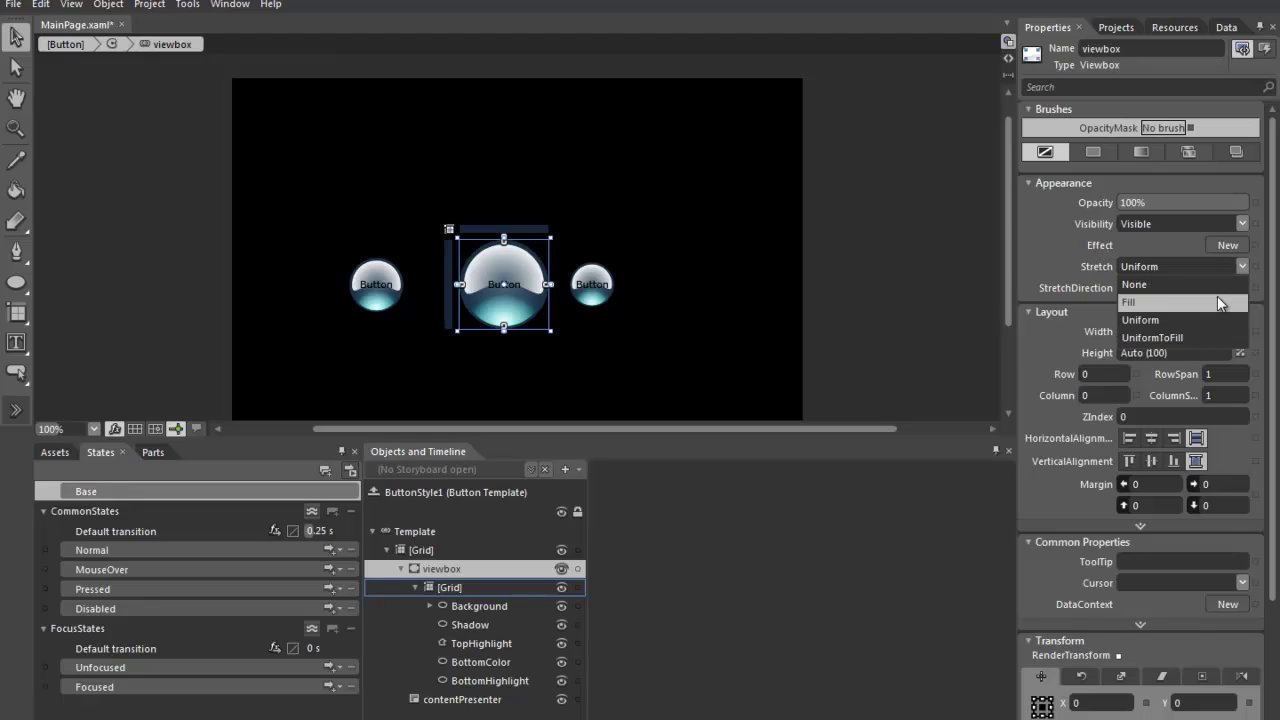
{"action": "left_click", "coordinate": [1217, 301]}
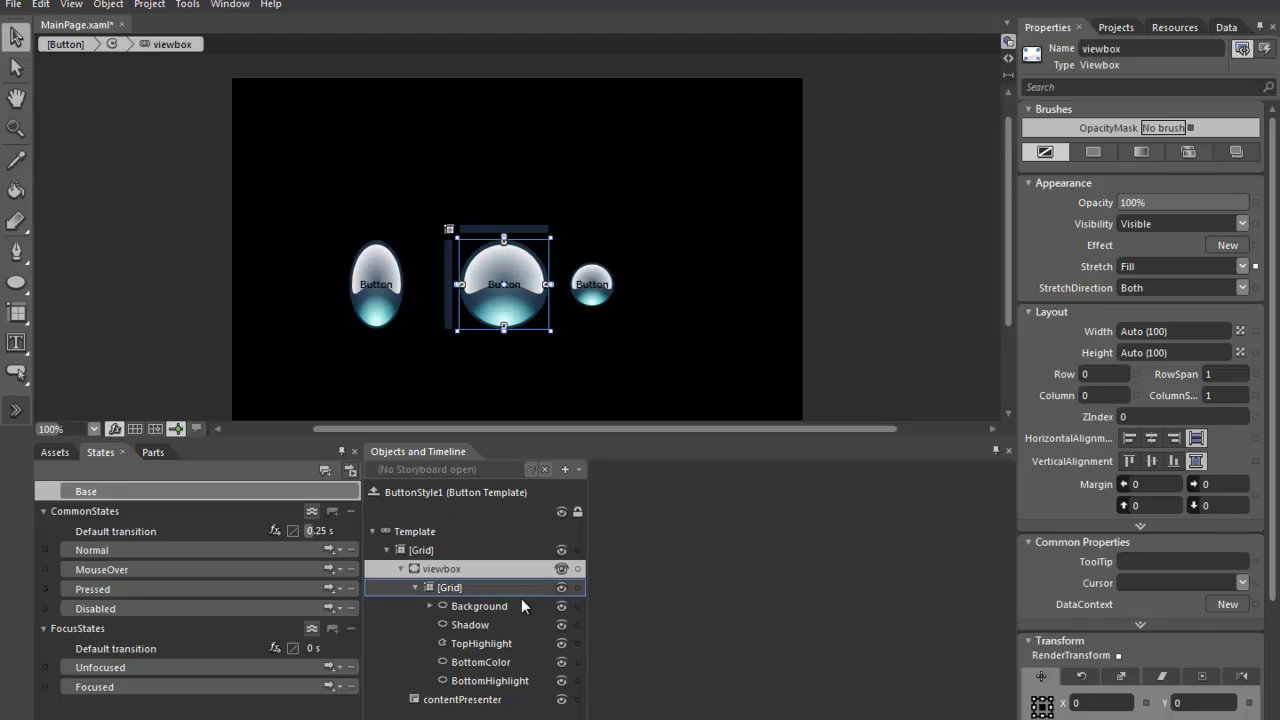
Delete the oval button and paste a full-size copy of the large button to its left.
{"action": "left_click", "coordinate": [373, 493]}
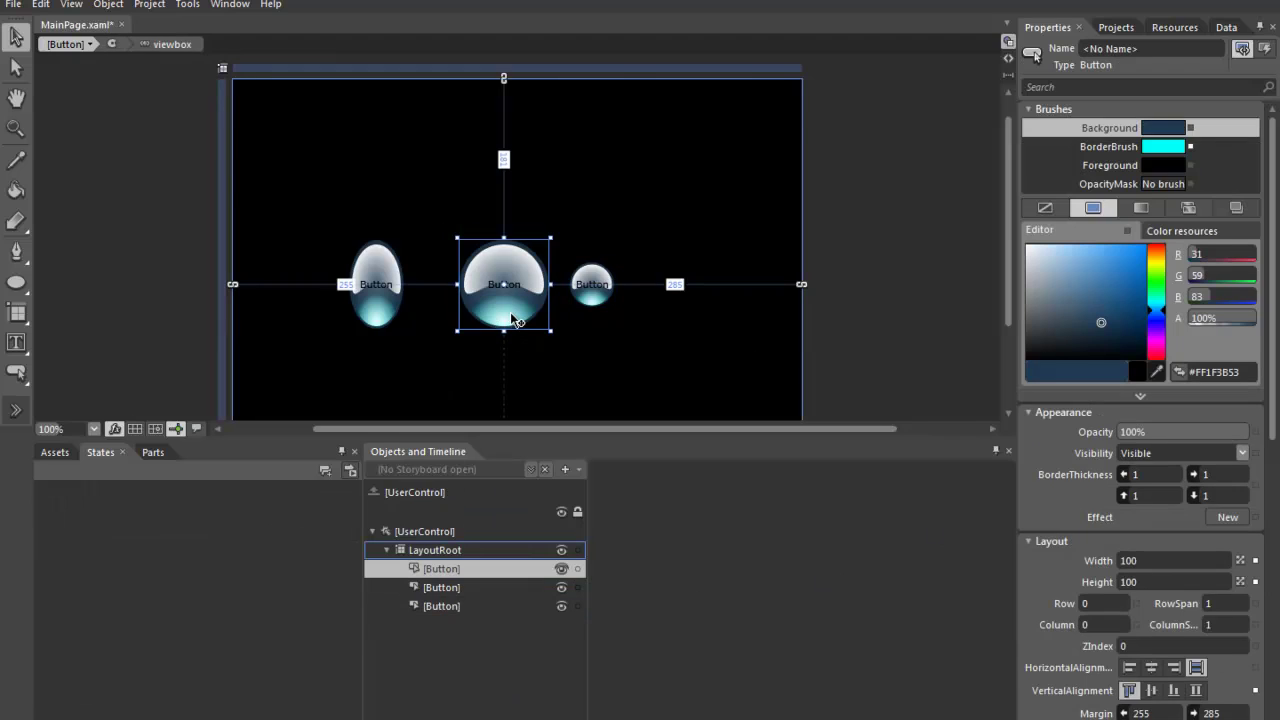
{"action": "left_click", "coordinate": [396, 318]}
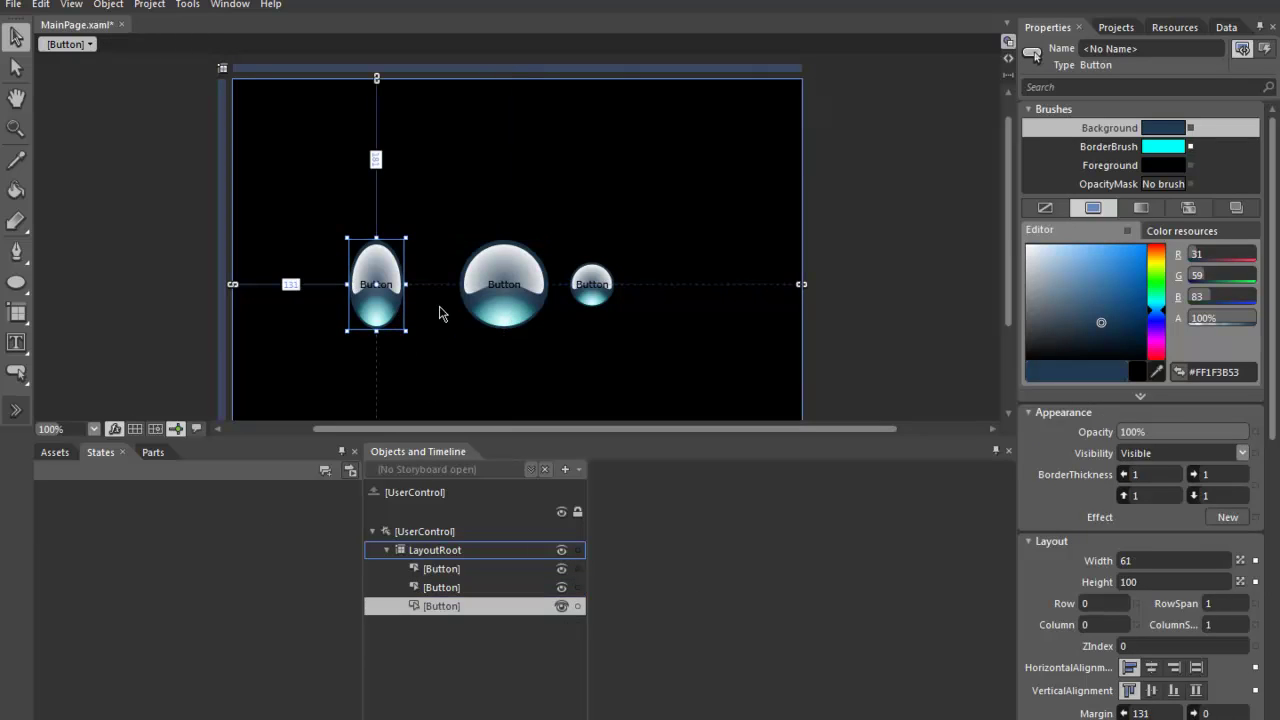
{"action": "key", "text": "Delete"}
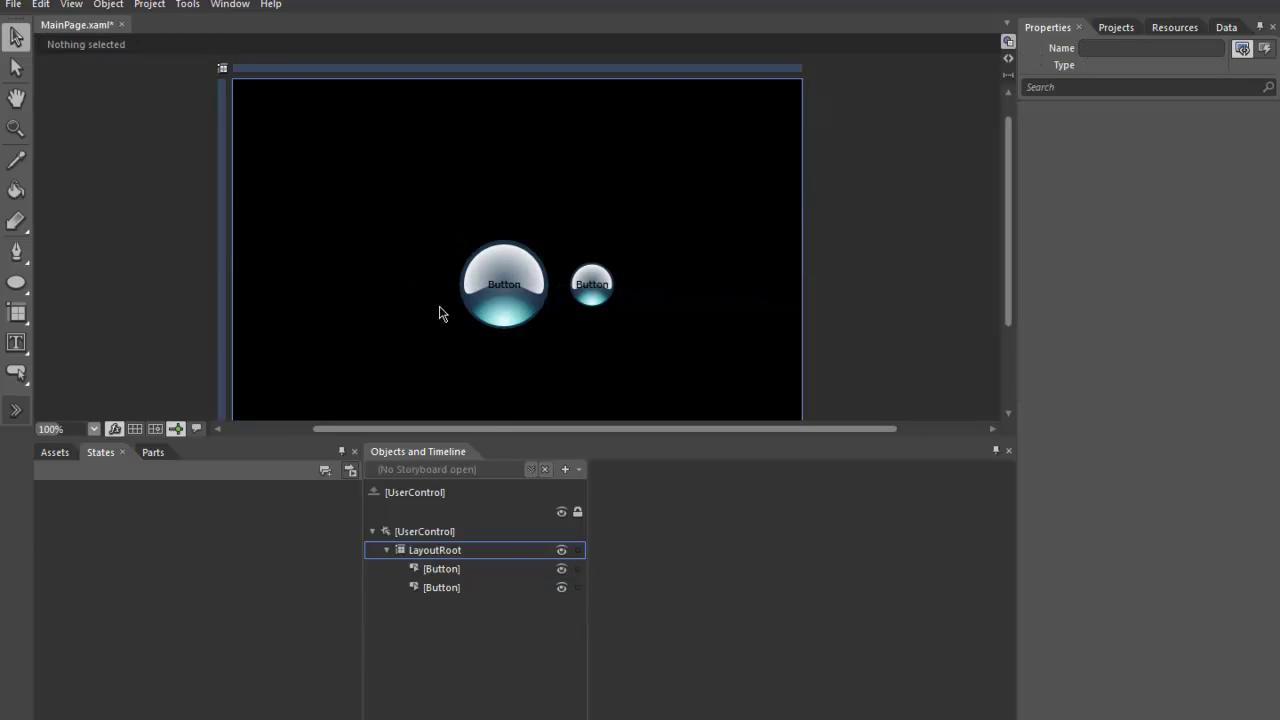
{"action": "left_click", "coordinate": [522, 302]}
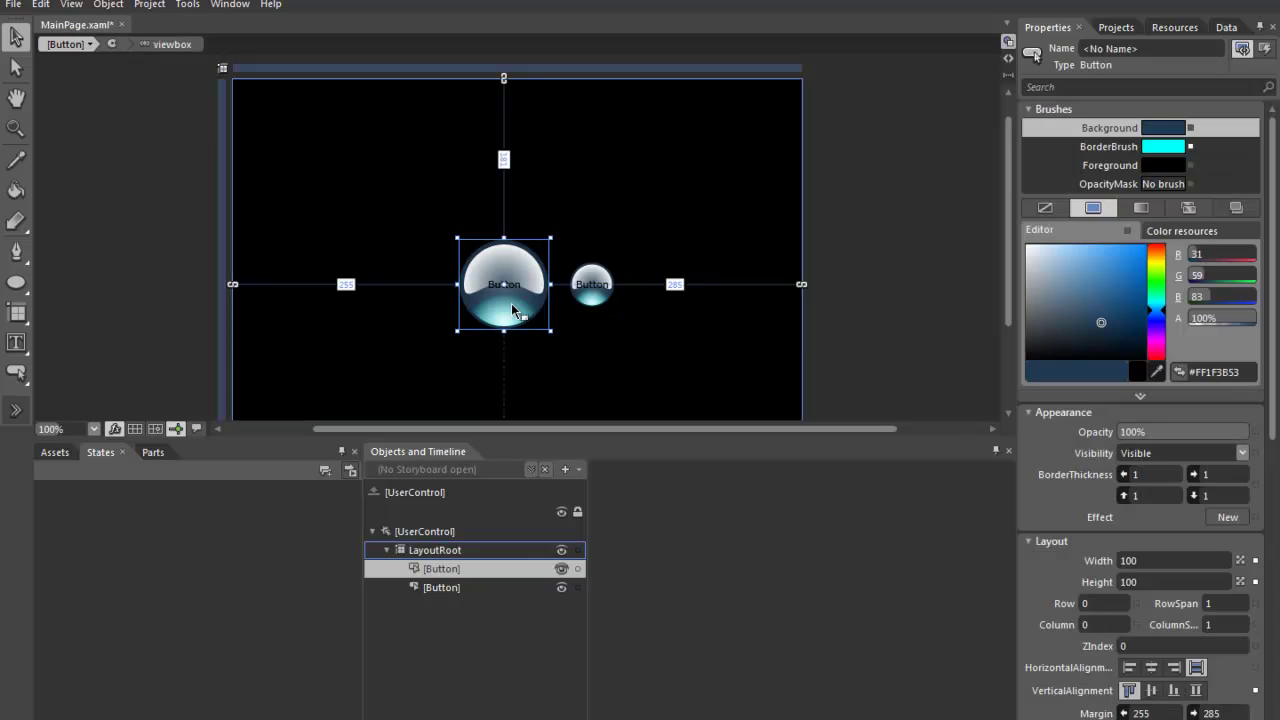
{"action": "key", "text": "ctrl+v"}
{"action": "left_click_drag", "start_coordinate": [512, 311], "coordinate": [414, 311]}
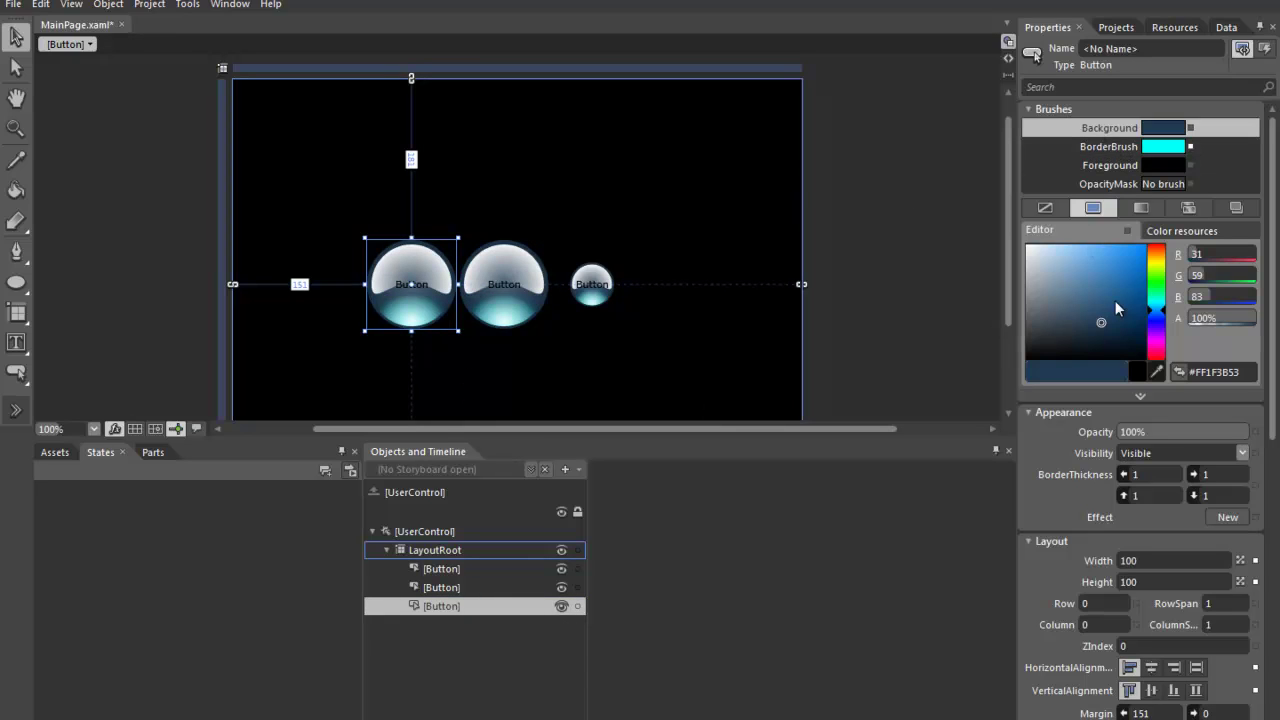
Give the left copy a dark blue #FF000772 background.
{"action": "mouse_move", "coordinate": [1163, 312]}
{"action": "left_mouse_down"}
{"action": "mouse_move", "coordinate": [1146, 282]}
{"action": "mouse_move", "coordinate": [1153, 307]}
{"action": "left_mouse_up"}
{"action": "left_click", "coordinate": [958, 330]}
{"action": "left_click", "coordinate": [434, 334]}
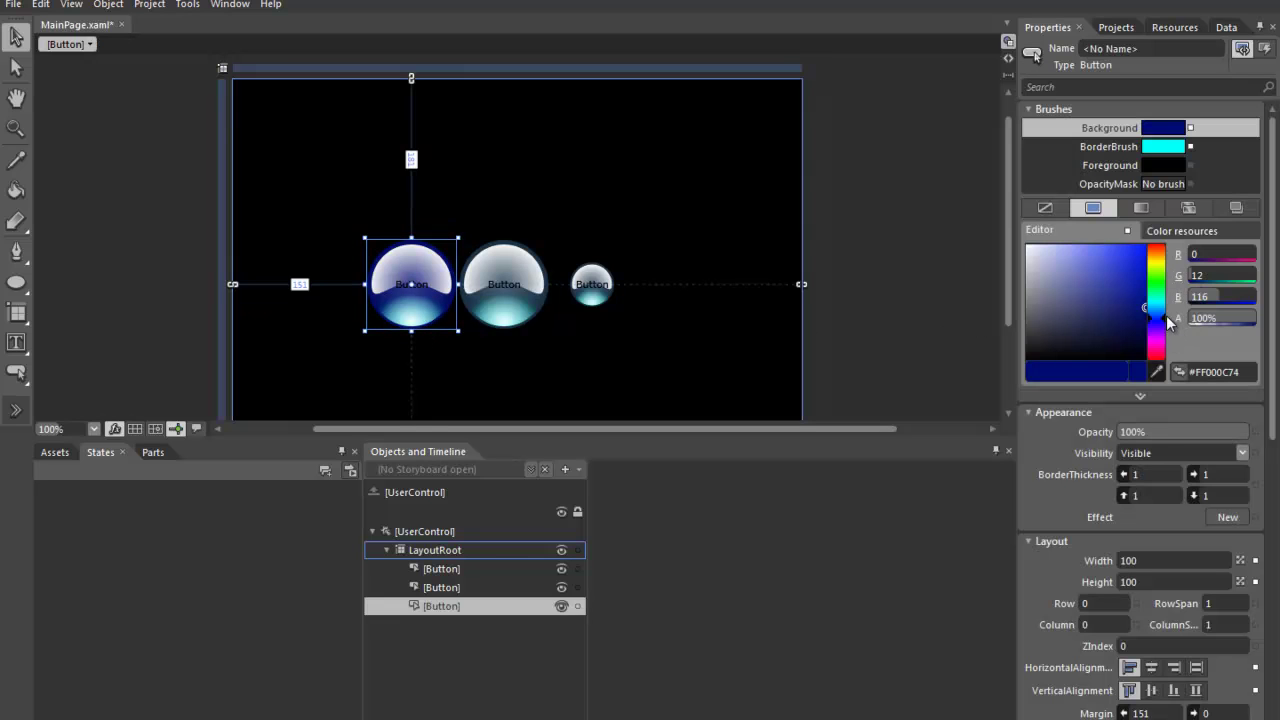
{"action": "mouse_move", "coordinate": [1169, 318]}
{"action": "left_mouse_down"}
{"action": "mouse_move", "coordinate": [1158, 298]}
{"action": "mouse_move", "coordinate": [1164, 343]}
{"action": "mouse_move", "coordinate": [1165, 316]}
{"action": "mouse_move", "coordinate": [1166, 330]}
{"action": "left_mouse_up"}
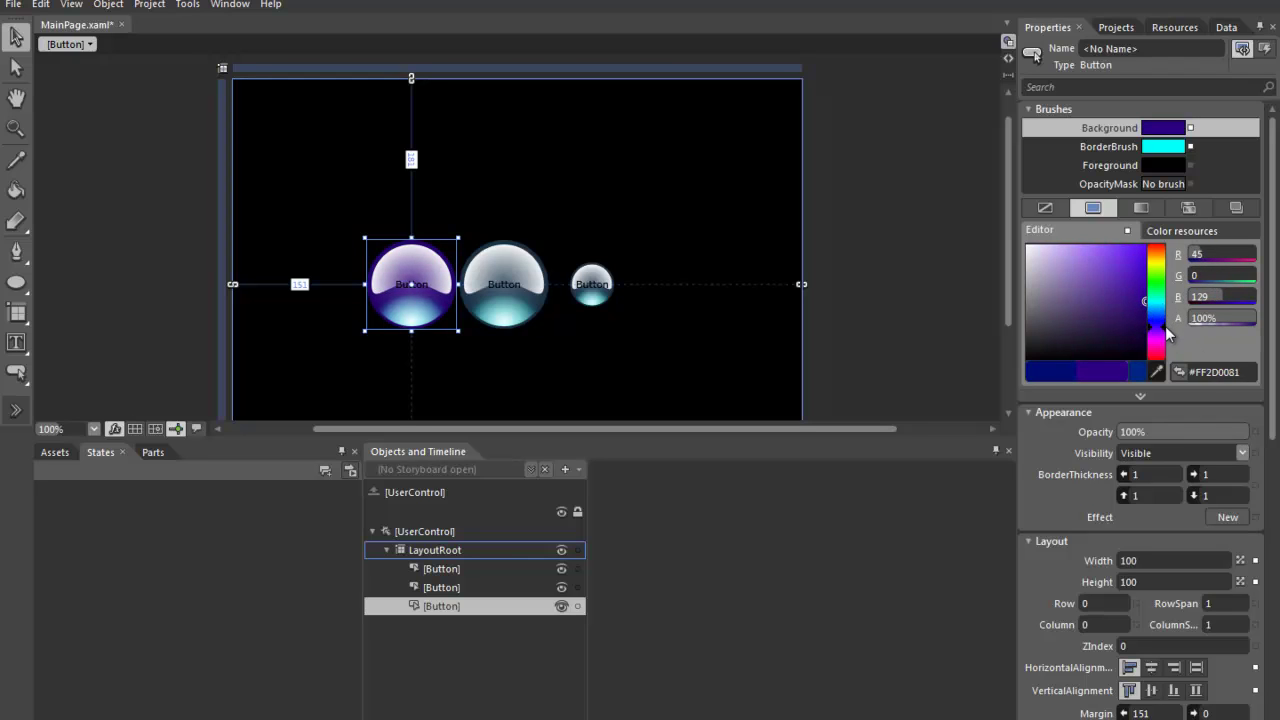
{"action": "mouse_move", "coordinate": [1167, 335]}
{"action": "left_mouse_down"}
{"action": "mouse_move", "coordinate": [1145, 292]}
{"action": "mouse_move", "coordinate": [1146, 318]}
{"action": "mouse_move", "coordinate": [1132, 298]}
{"action": "mouse_move", "coordinate": [1124, 316]}
{"action": "mouse_move", "coordinate": [1169, 332]}
{"action": "left_mouse_up"}
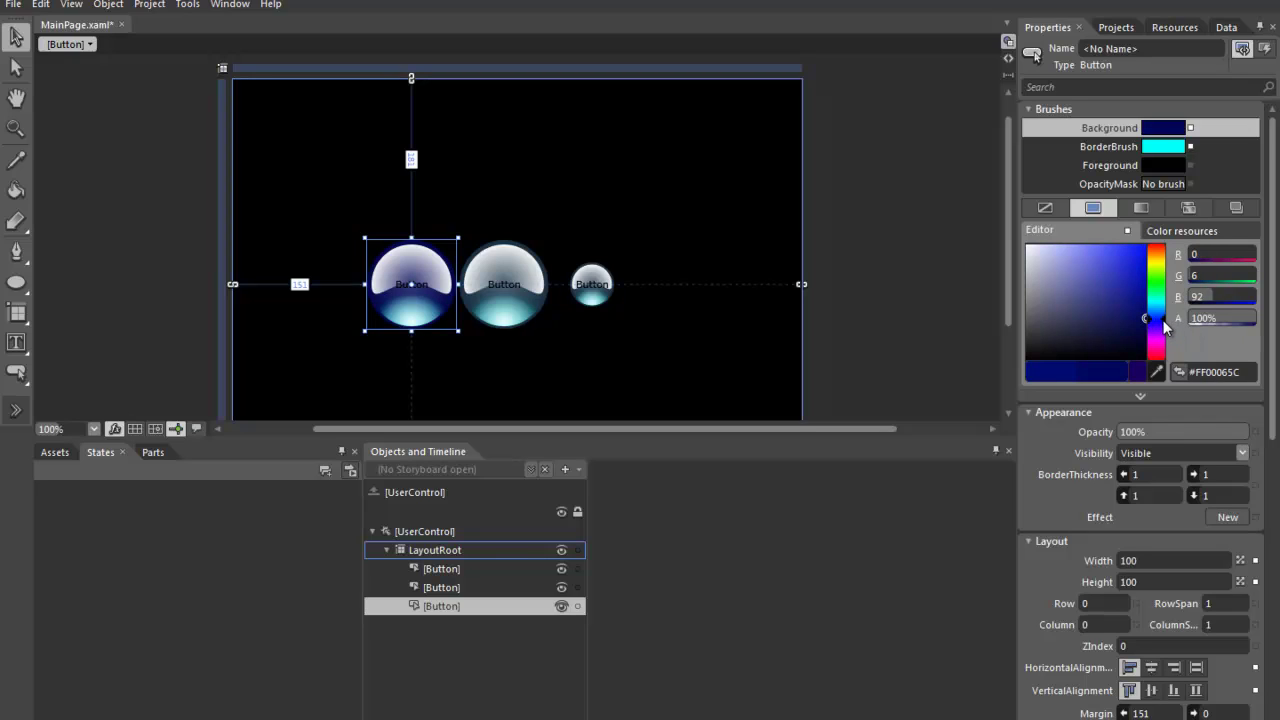
{"action": "left_click", "coordinate": [1130, 290]}
{"action": "mouse_move", "coordinate": [1142, 296]}
{"action": "left_mouse_down"}
{"action": "mouse_move", "coordinate": [1153, 290]}
{"action": "mouse_move", "coordinate": [1153, 308]}
{"action": "left_mouse_up"}
{"action": "left_click", "coordinate": [986, 302]}
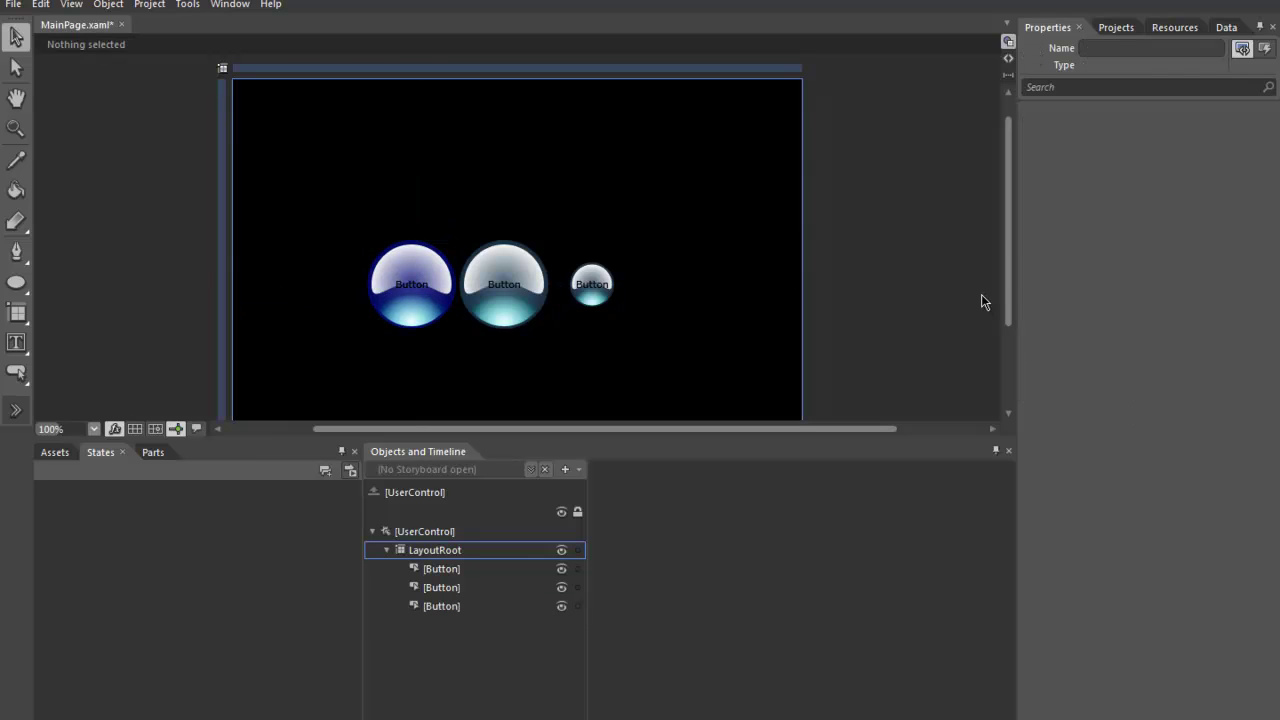
Make the middle glossy button's background a bright red.
{"action": "left_click", "coordinate": [400, 306]}
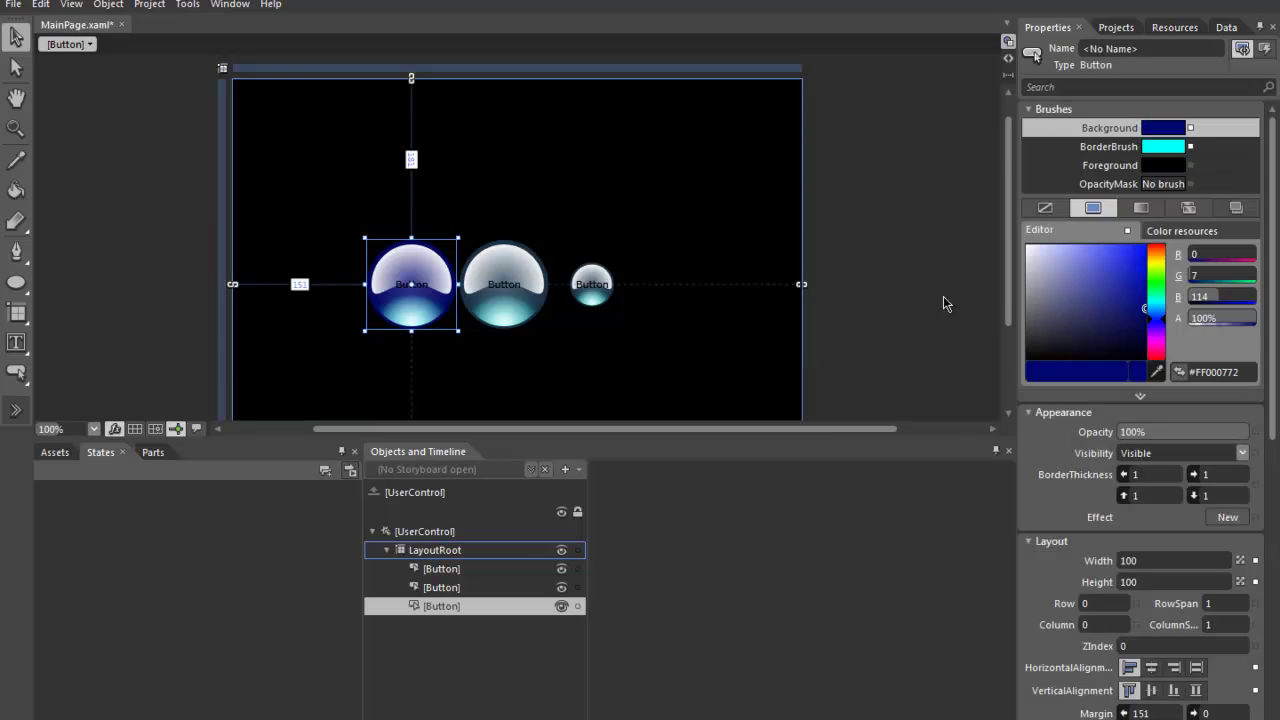
{"action": "left_click", "coordinate": [888, 264]}
{"action": "left_click", "coordinate": [530, 315]}
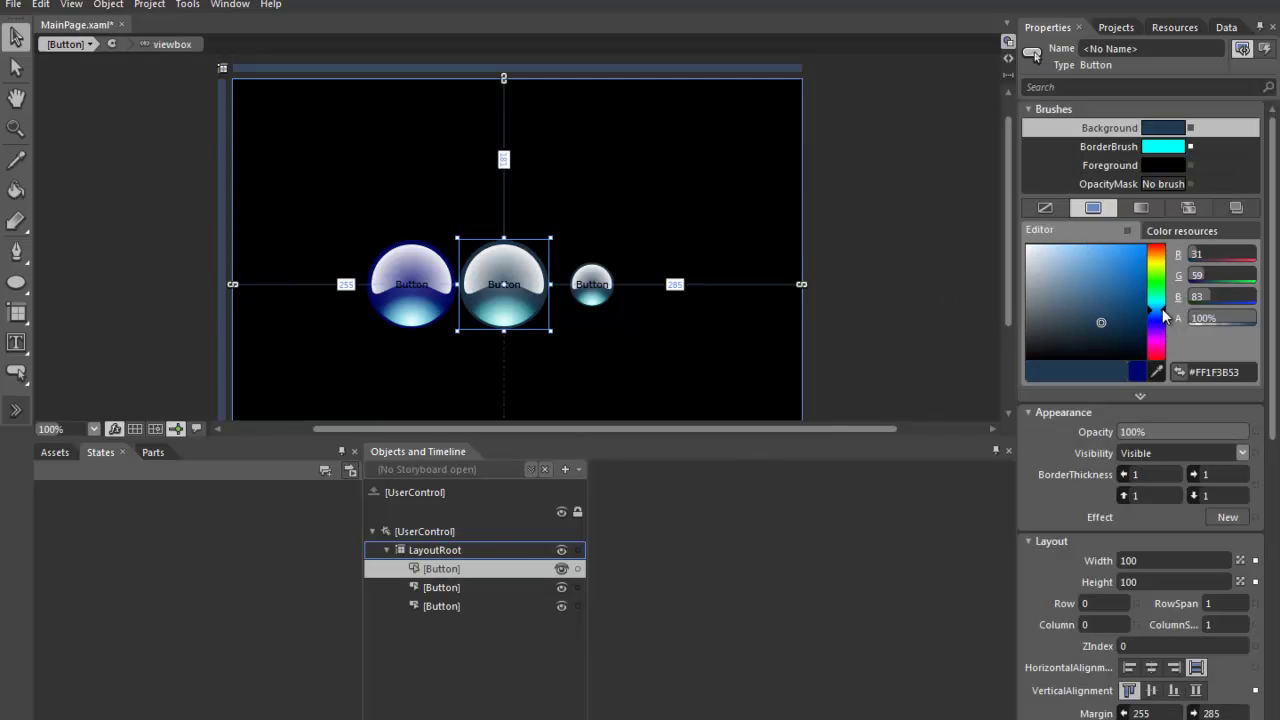
{"action": "left_click_drag", "start_coordinate": [1168, 318], "coordinate": [1160, 262]}
{"action": "mouse_move", "coordinate": [1112, 318]}
{"action": "left_mouse_down"}
{"action": "mouse_move", "coordinate": [1158, 278]}
{"action": "mouse_move", "coordinate": [1162, 308]}
{"action": "left_mouse_up"}
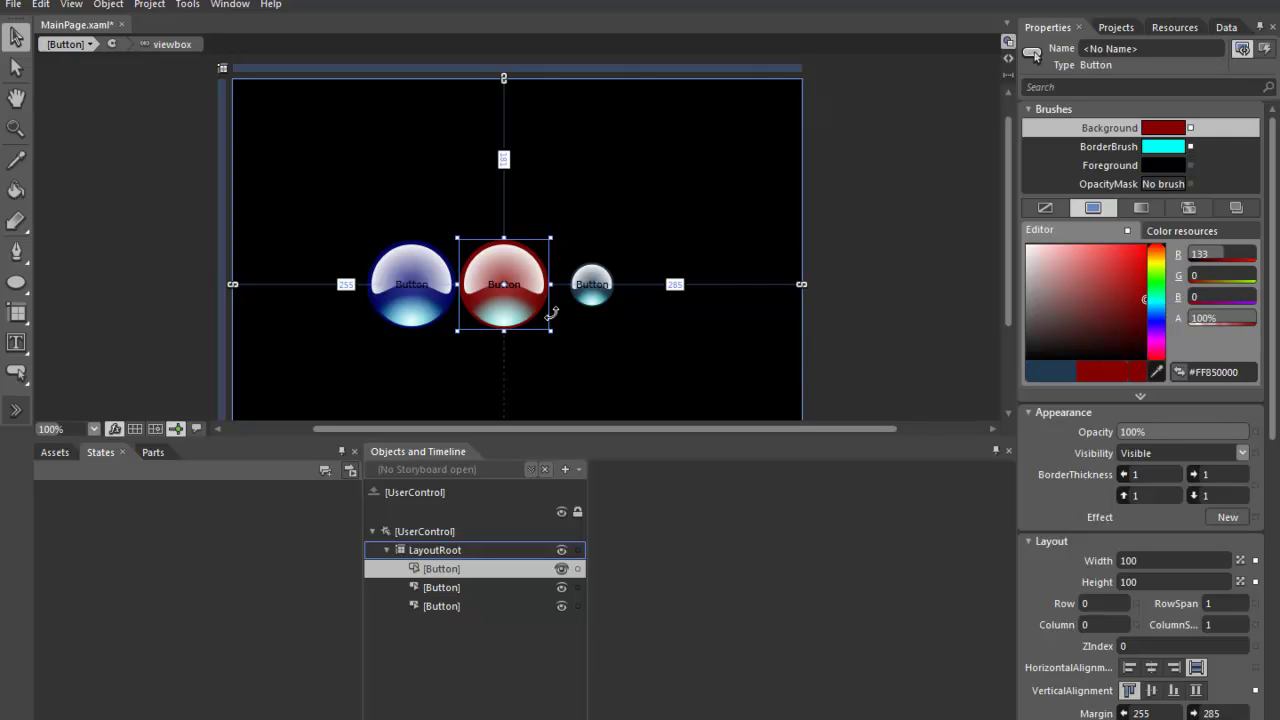
Change the red button's BorderBrush from cyan to orange #FFFF8C00.
{"action": "left_click", "coordinate": [1108, 146]}
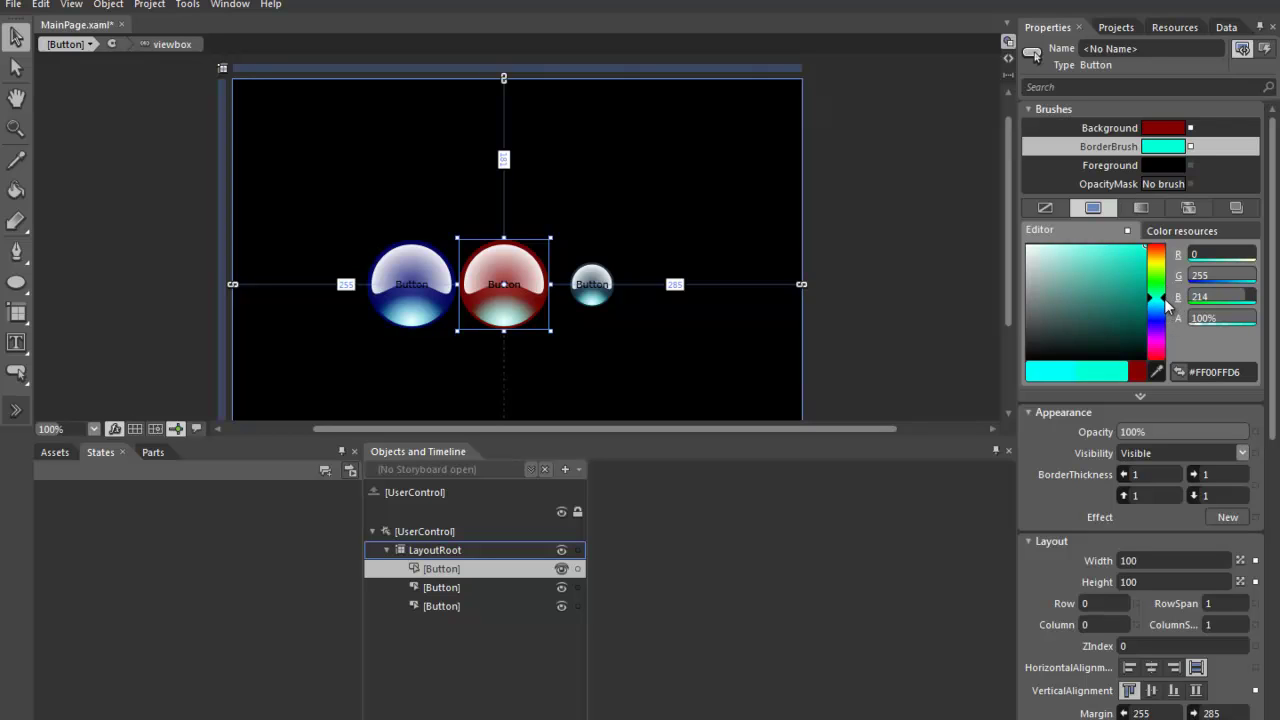
{"action": "left_click_drag", "start_coordinate": [1162, 300], "coordinate": [1167, 256]}
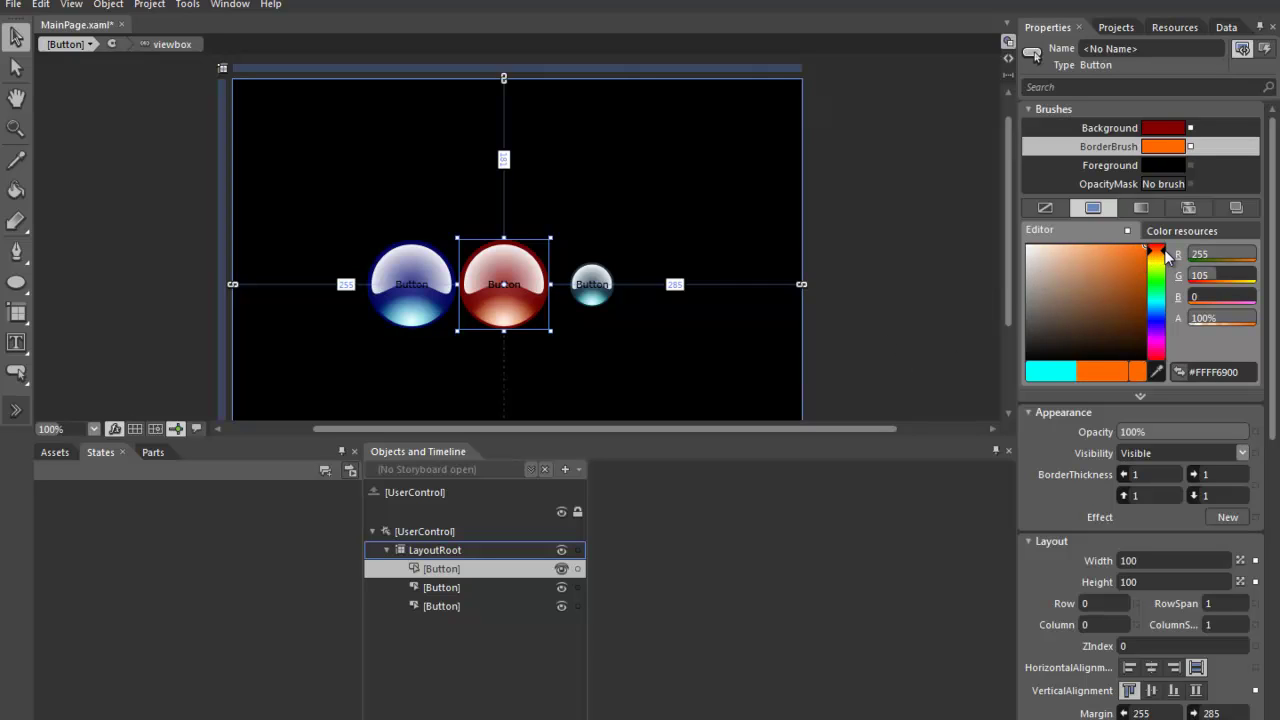
{"action": "left_click_drag", "start_coordinate": [1166, 257], "coordinate": [1166, 260]}
{"action": "left_click", "coordinate": [878, 256]}
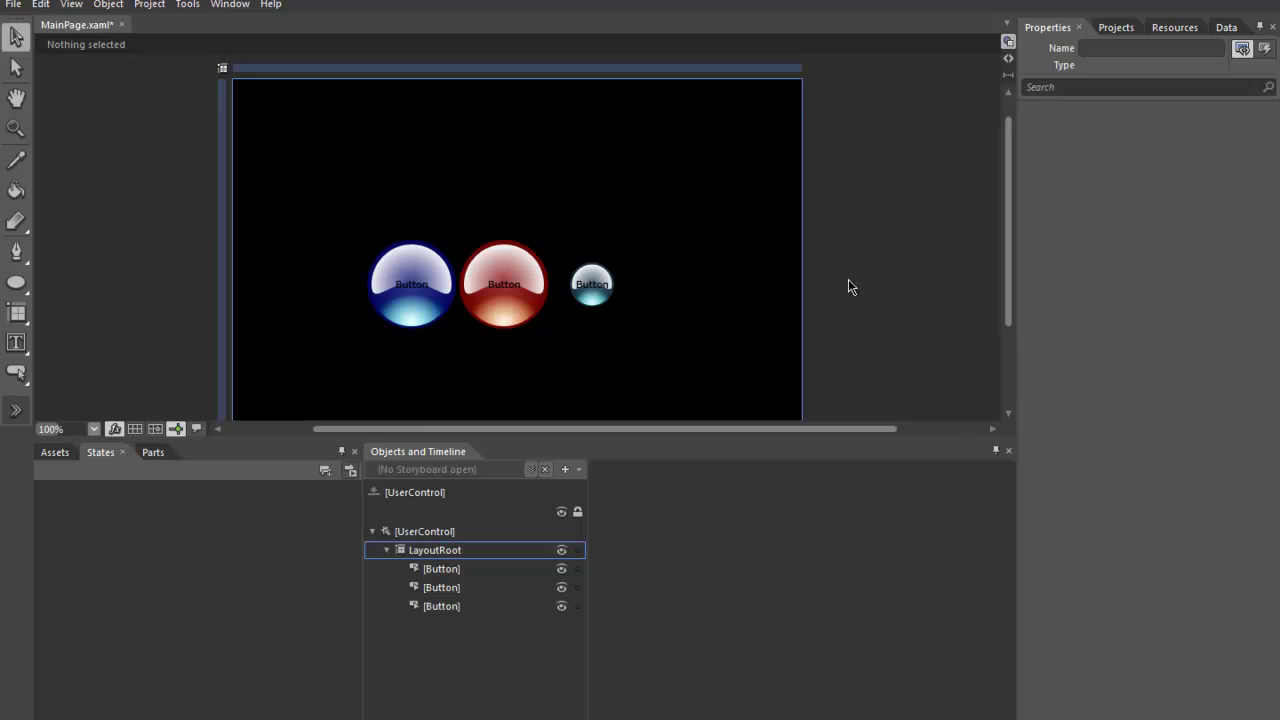
Nudge the blue button slightly to the left.
{"action": "left_click", "coordinate": [409, 290]}
{"action": "left_click", "coordinate": [498, 297]}
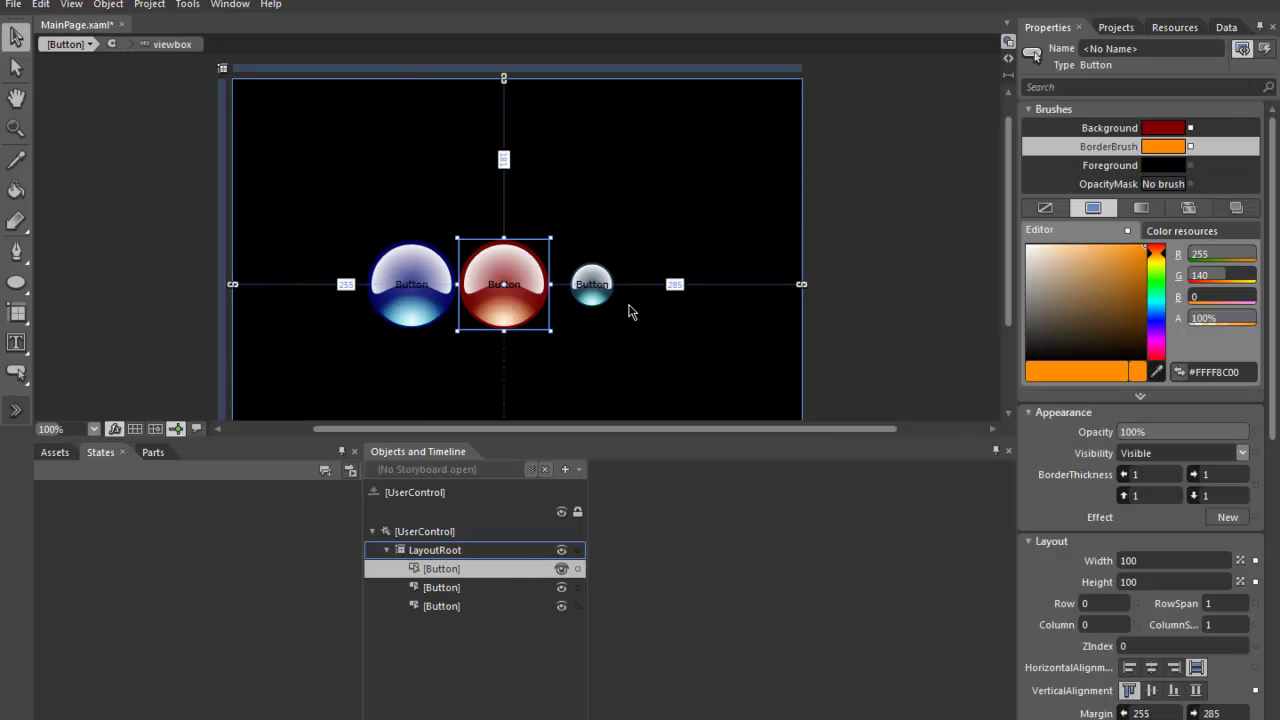
{"action": "left_click", "coordinate": [592, 288]}
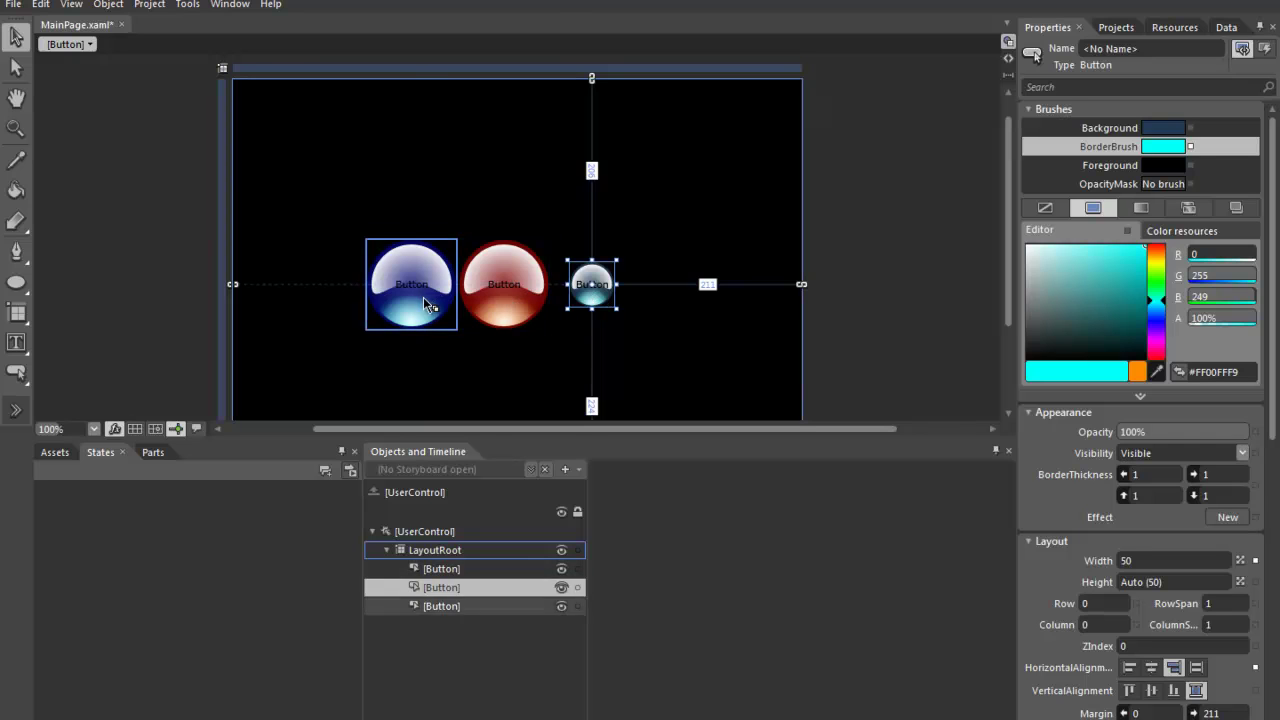
{"action": "left_click_drag", "start_coordinate": [440, 305], "coordinate": [419, 305]}
{"action": "left_click", "coordinate": [870, 271]}
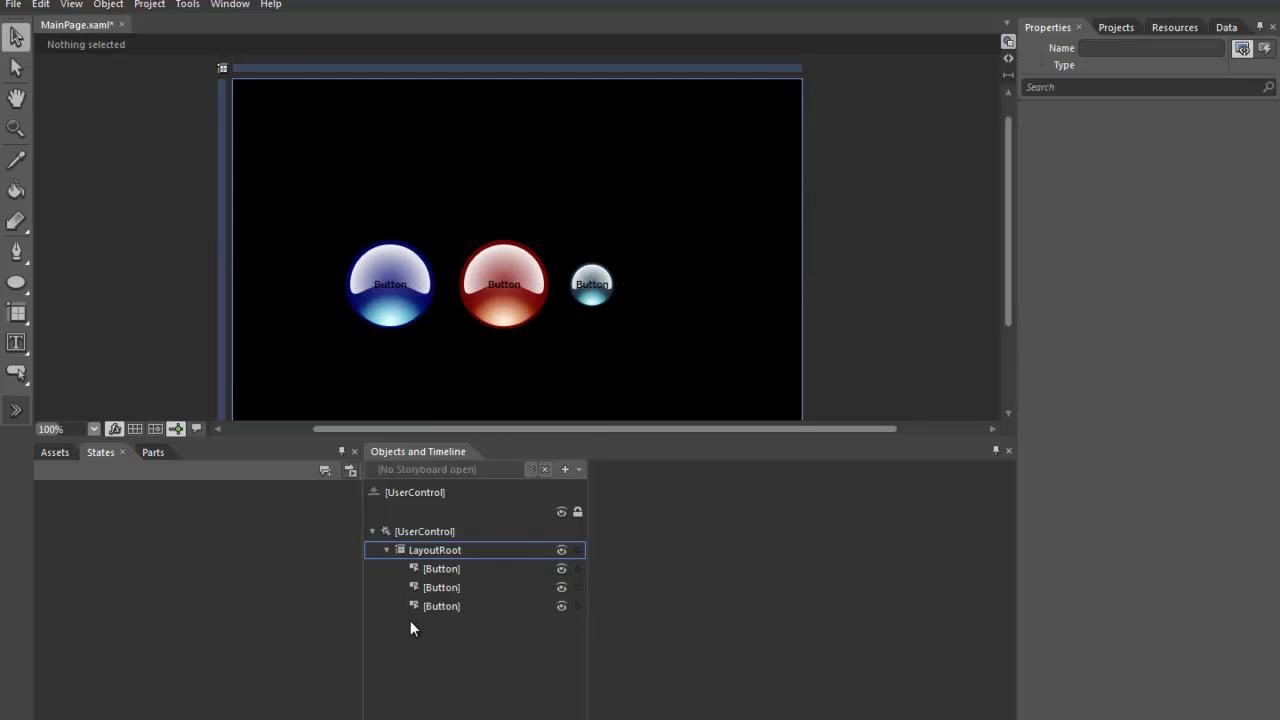
In the red button's style, set the label Foreground to white #FFFFFFFF.
{"action": "left_click", "coordinate": [463, 573]}
{"action": "right_click", "coordinate": [463, 573]}
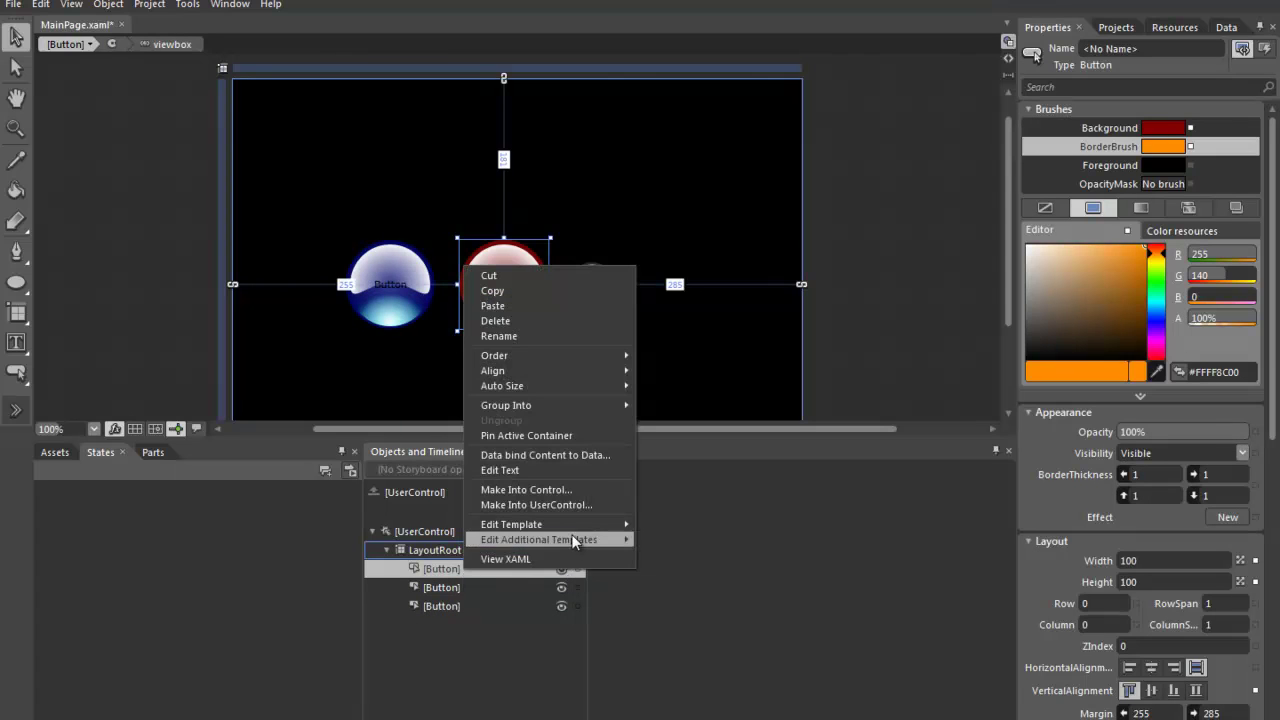
{"action": "mouse_move", "coordinate": [574, 530]}
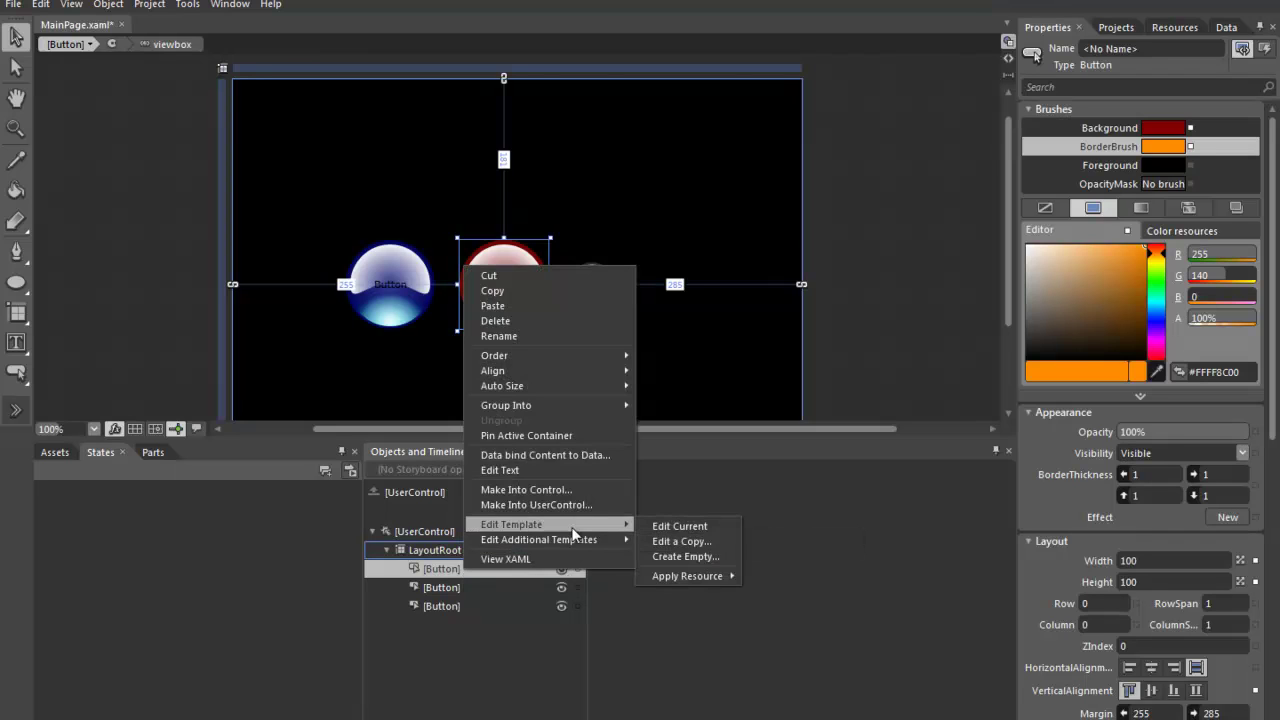
{"action": "left_click", "coordinate": [672, 520]}
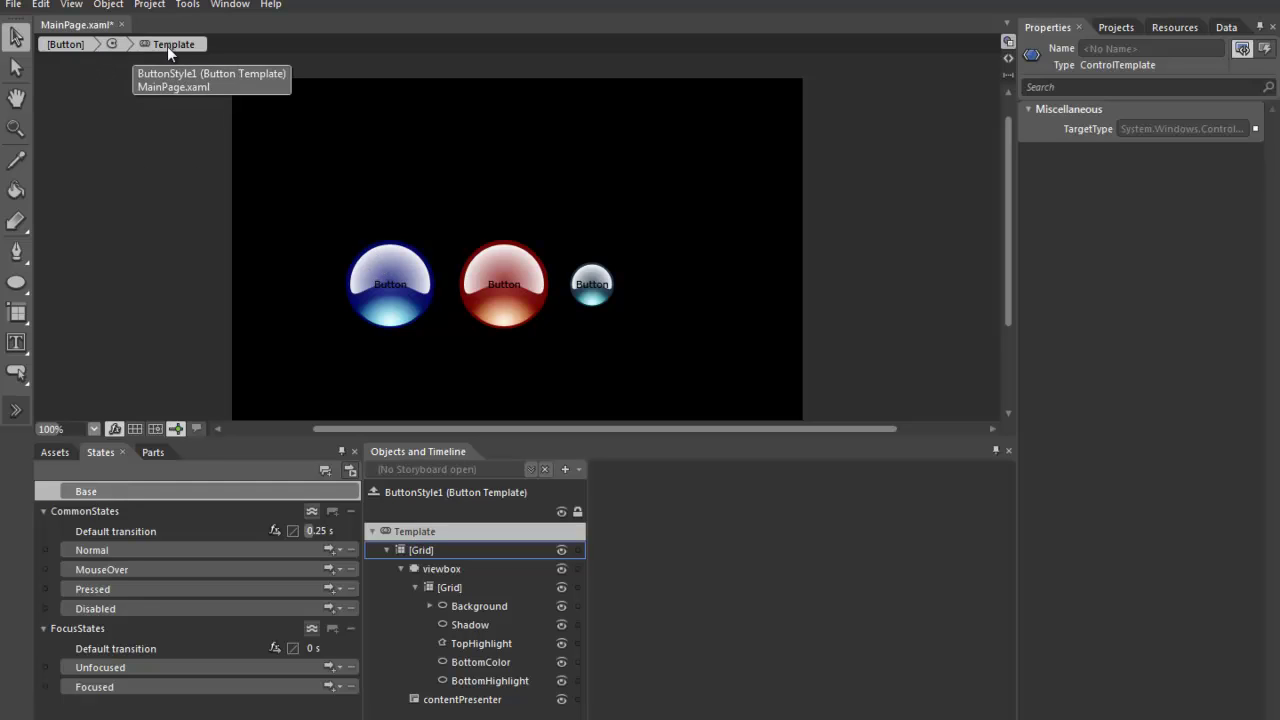
{"action": "left_click", "coordinate": [112, 44]}
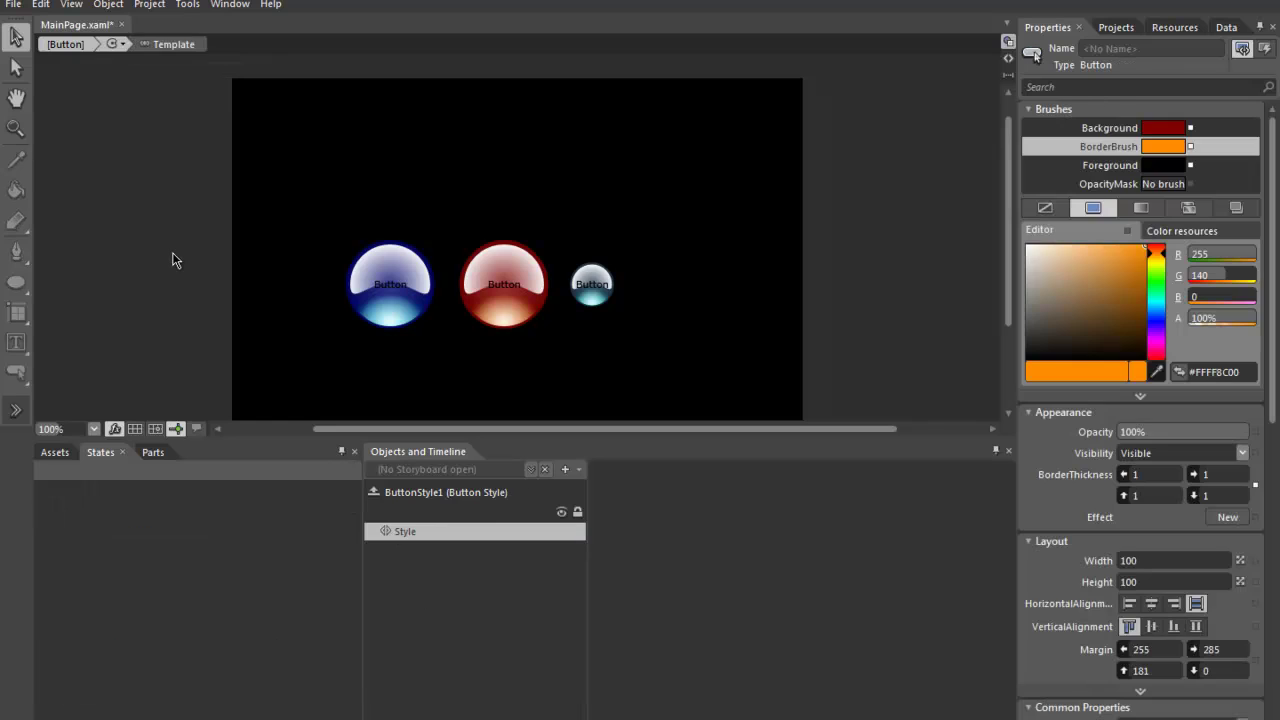
{"action": "left_click", "coordinate": [1103, 166]}
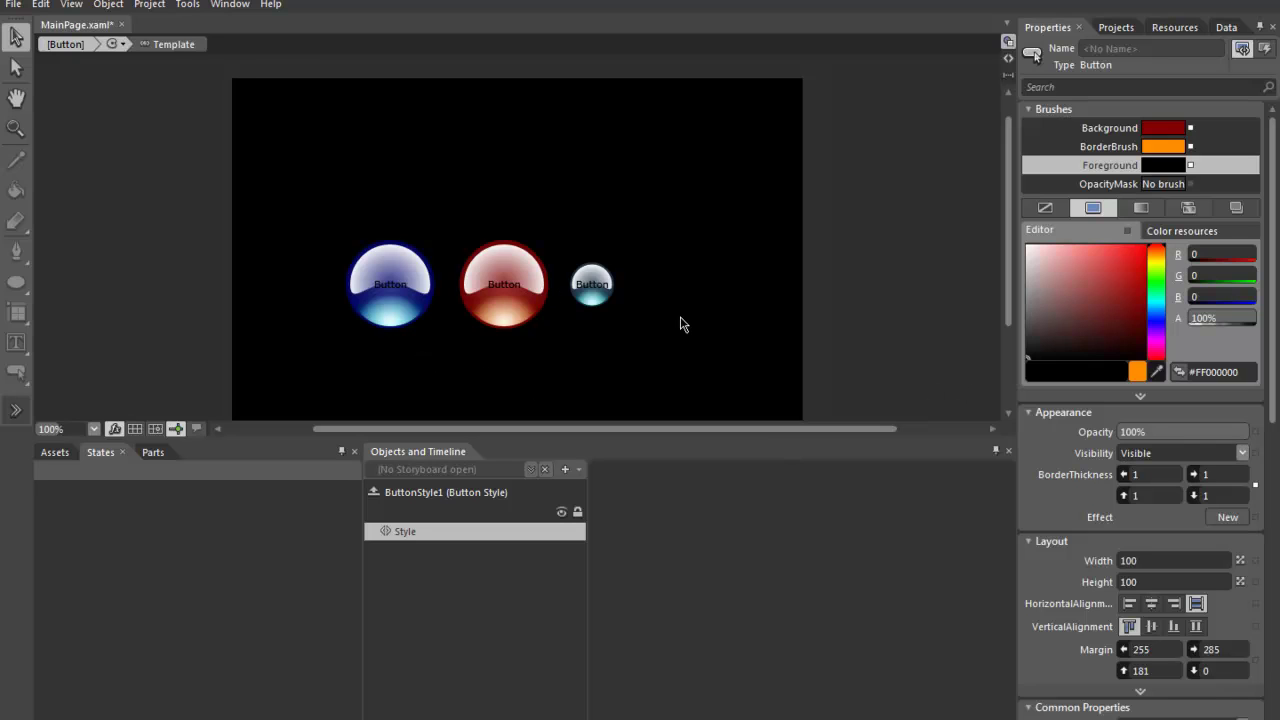
{"action": "left_click_drag", "start_coordinate": [1057, 303], "coordinate": [988, 231]}
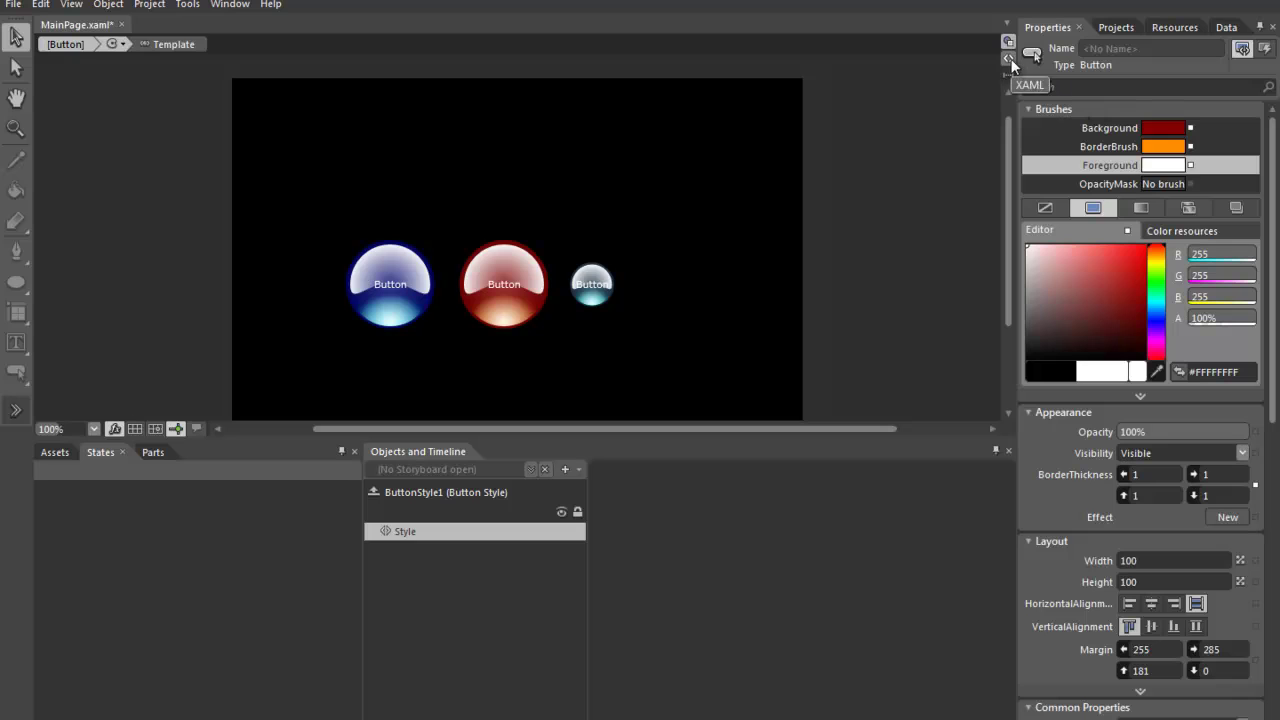
Return from style editing to the page and select the blue button.
{"action": "left_click", "coordinate": [376, 492]}
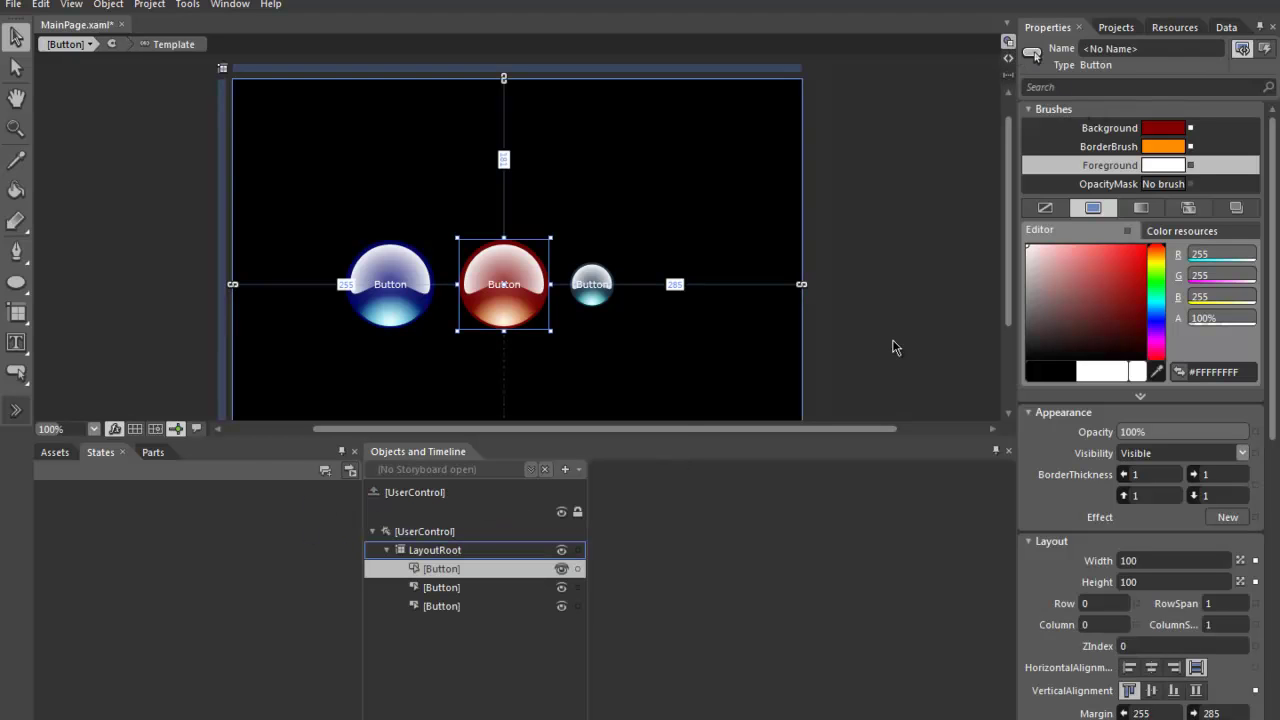
{"action": "left_click", "coordinate": [895, 347]}
{"action": "left_click", "coordinate": [434, 573]}
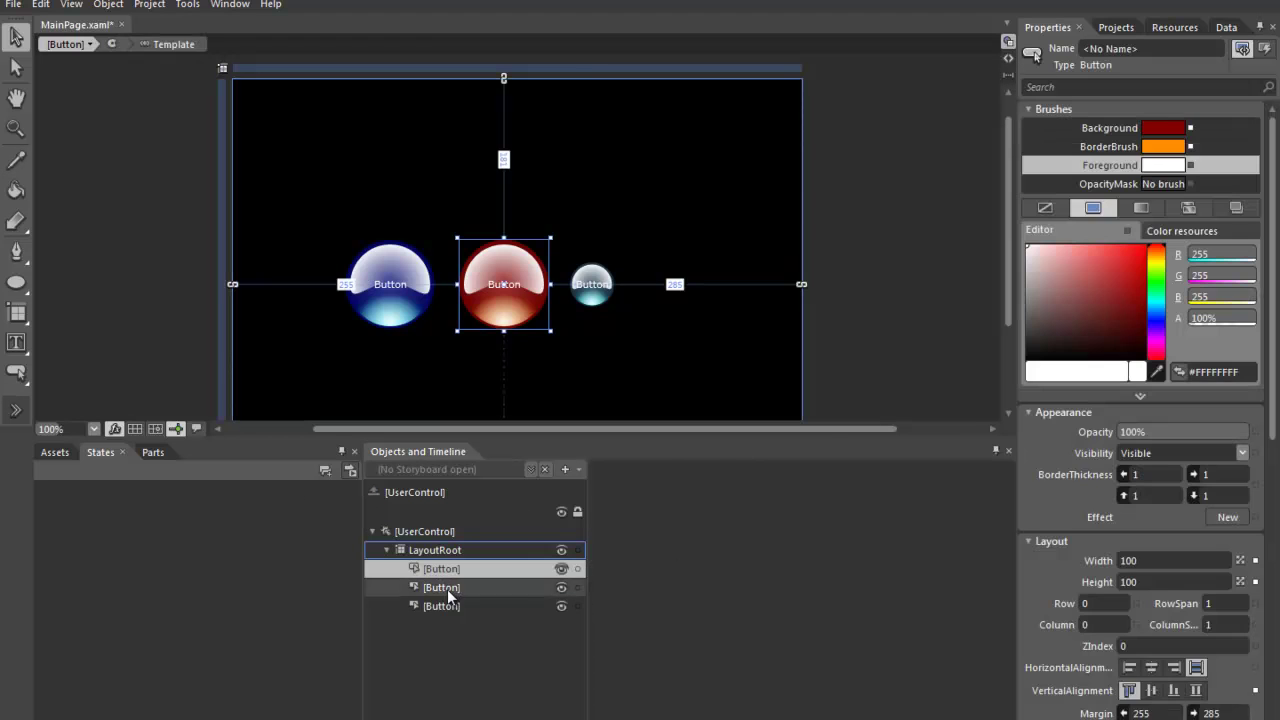
{"action": "left_click", "coordinate": [448, 591]}
{"action": "left_click", "coordinate": [452, 611]}
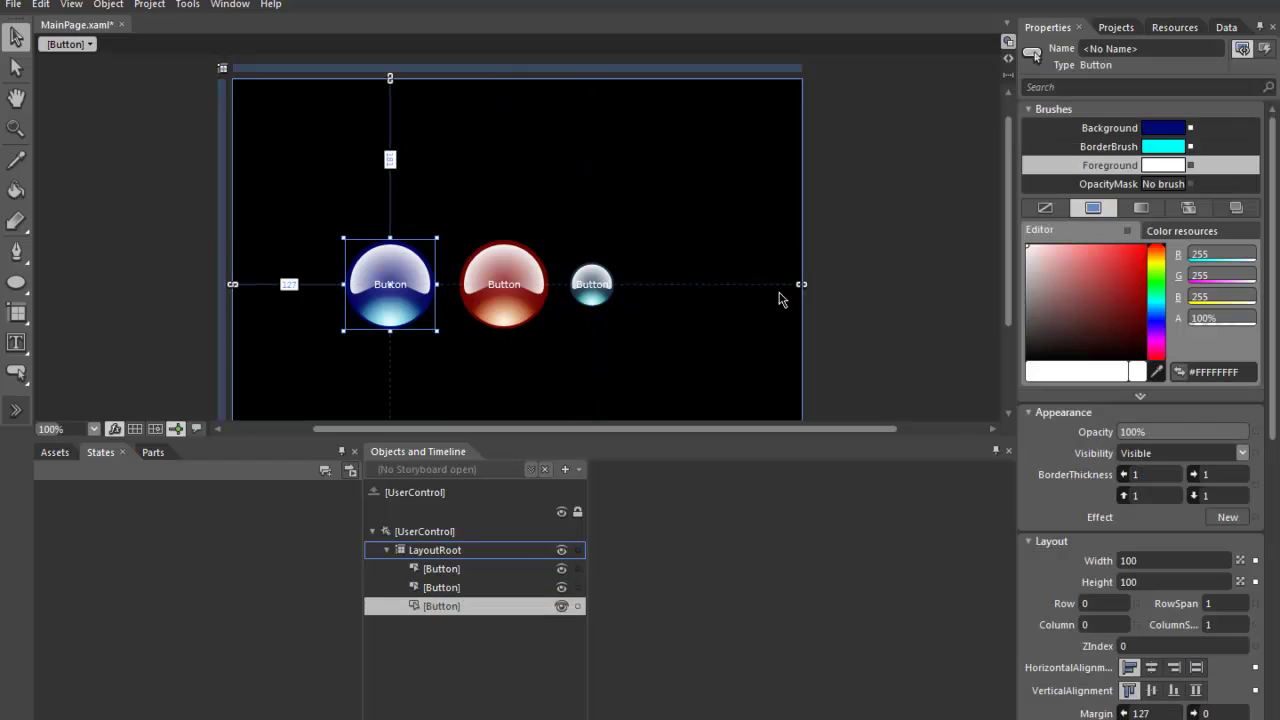
{"action": "left_click", "coordinate": [854, 210]}
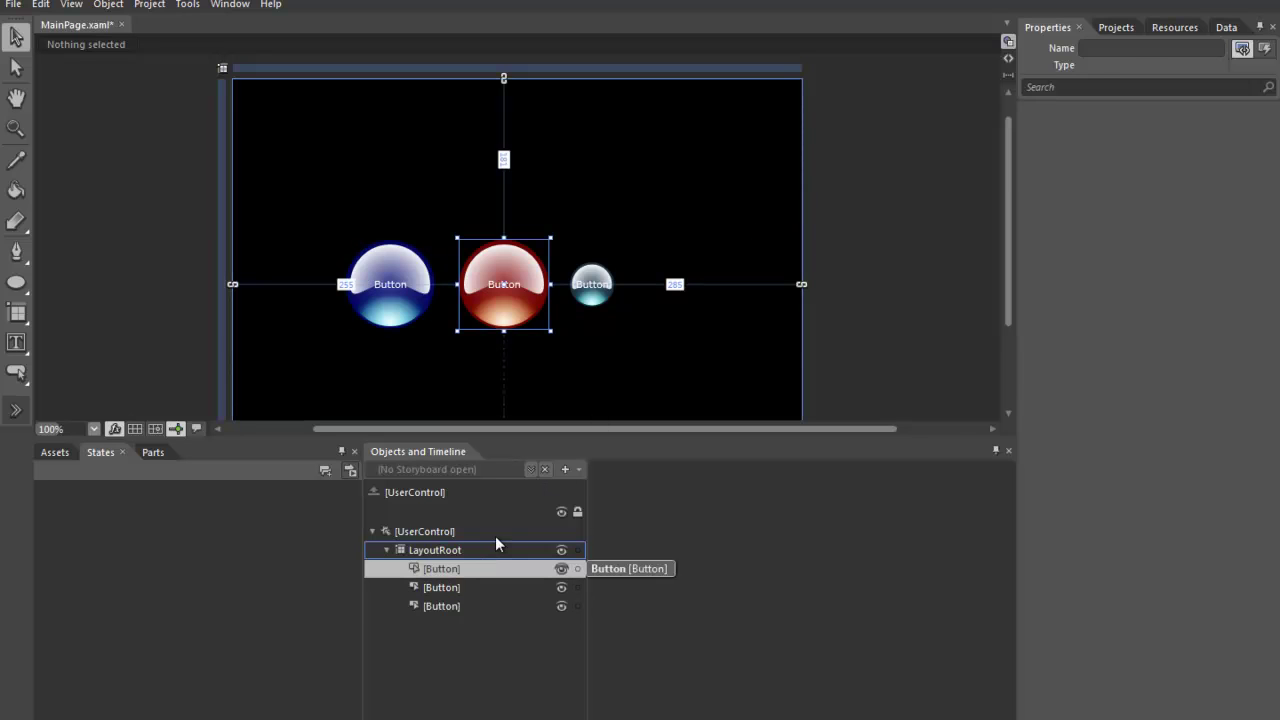
{"action": "left_click", "coordinate": [465, 567]}
{"action": "left_click", "coordinate": [428, 588]}
{"action": "left_click", "coordinate": [400, 310]}
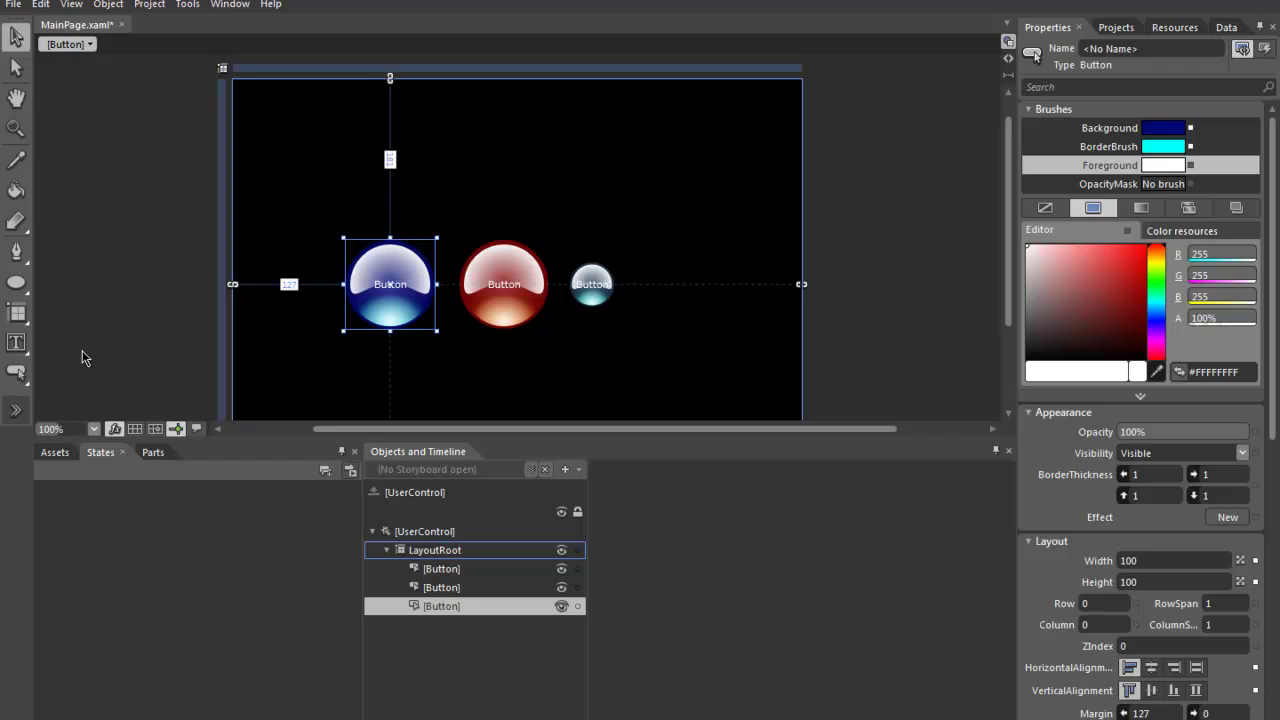
Draw a white 28x28 rectangle inside the blue button as its content.
{"action": "left_click", "coordinate": [16, 282]}
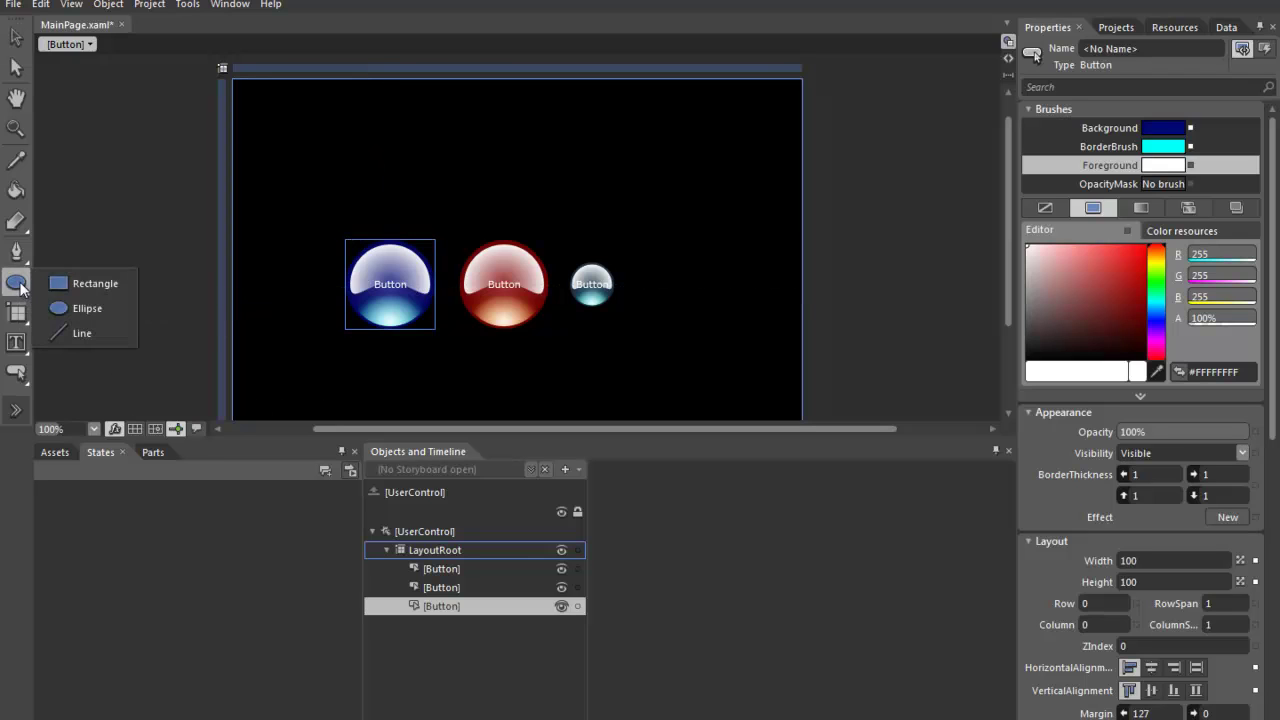
{"action": "left_click", "coordinate": [50, 282]}
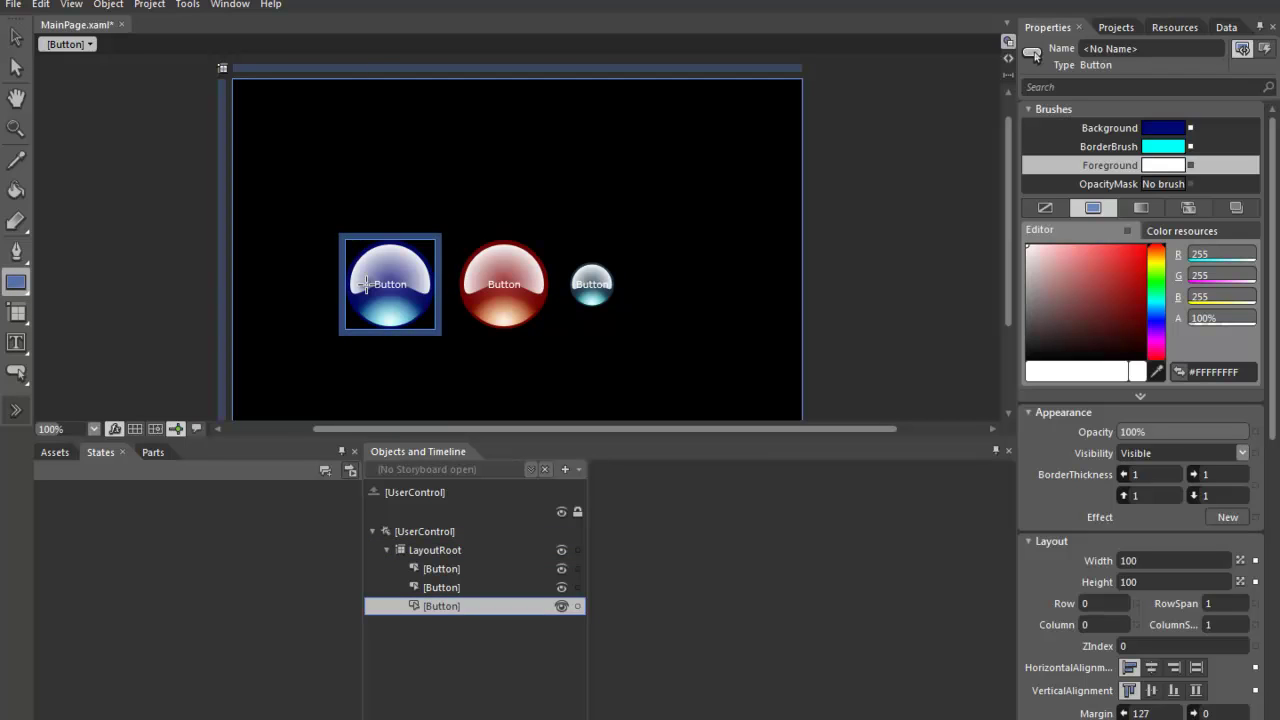
{"action": "left_click_drag", "start_coordinate": [378, 272], "coordinate": [405, 300]}
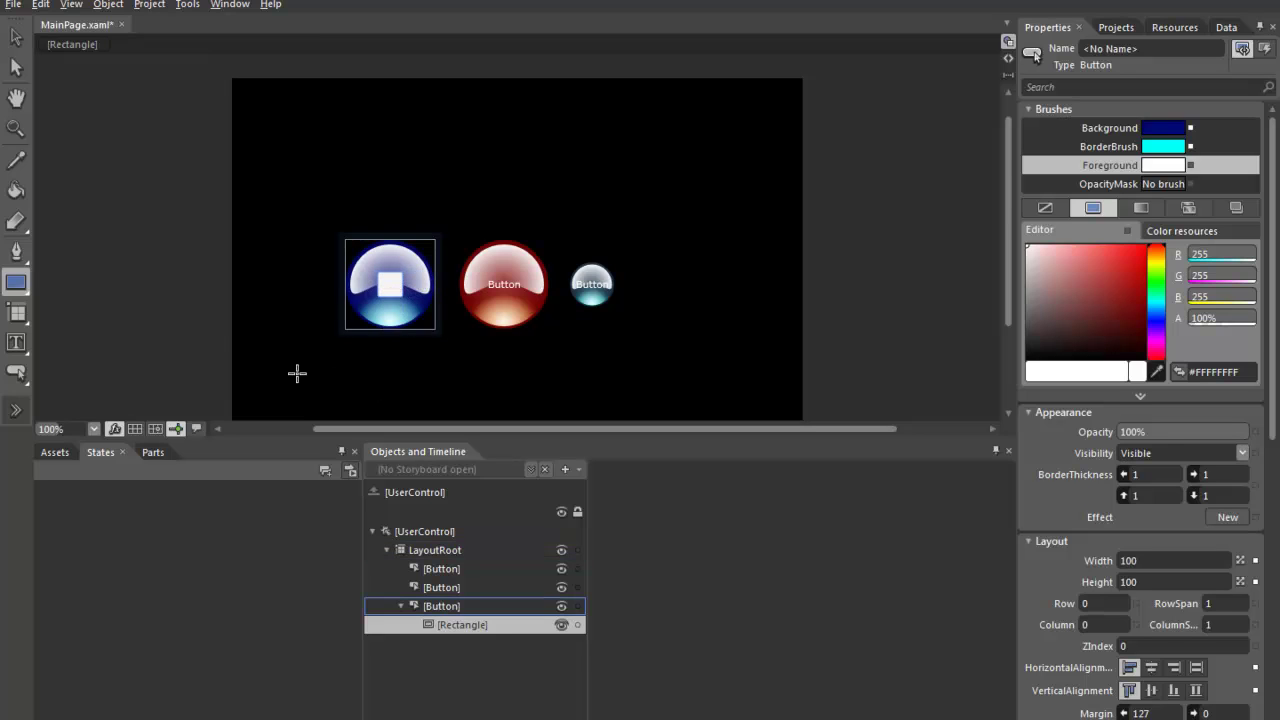
{"action": "left_click_drag", "start_coordinate": [392, 287], "coordinate": [392, 287]}
{"action": "left_click", "coordinate": [16, 37]}
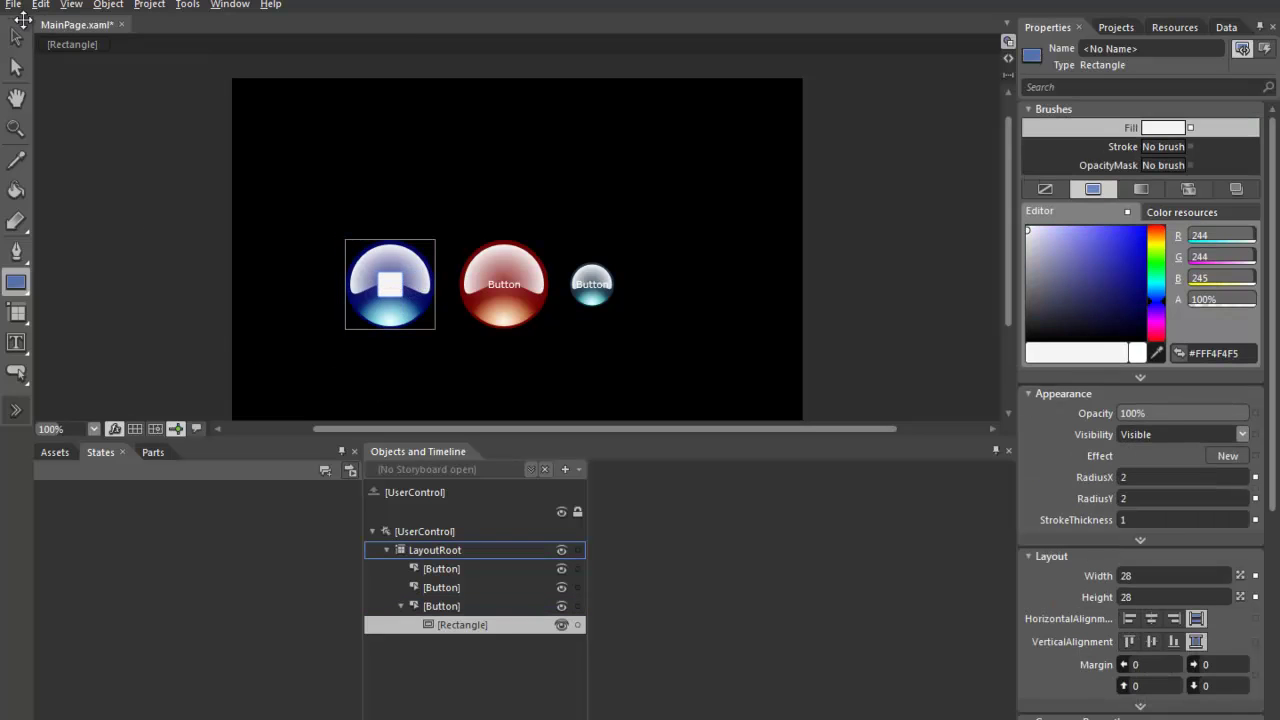
{"action": "left_click", "coordinate": [830, 320]}
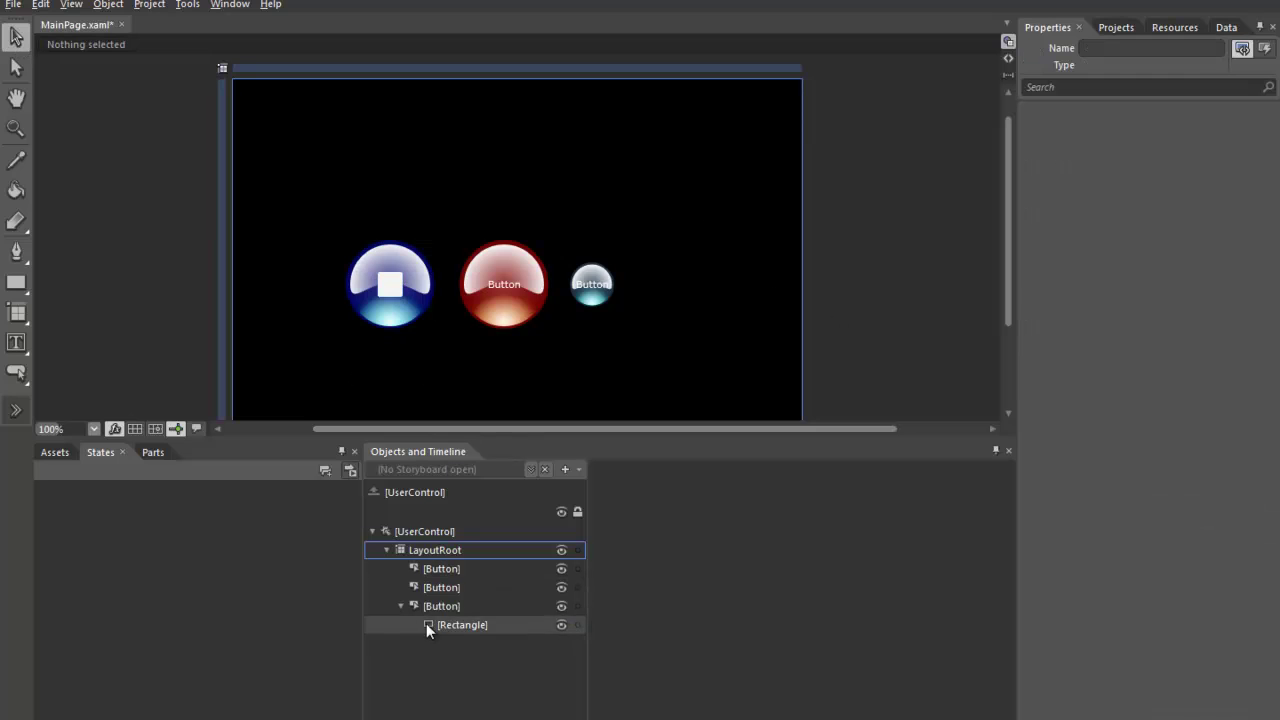
{"action": "left_click", "coordinate": [451, 607]}
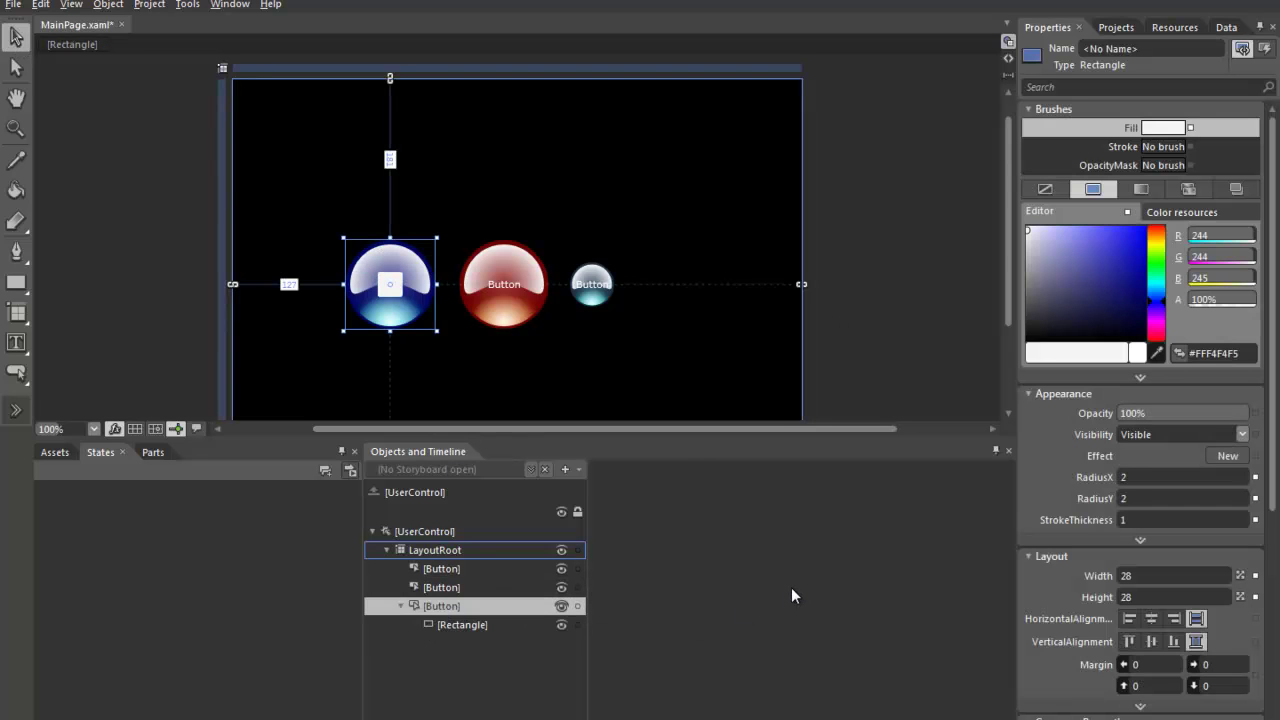
{"action": "left_click", "coordinate": [880, 298]}
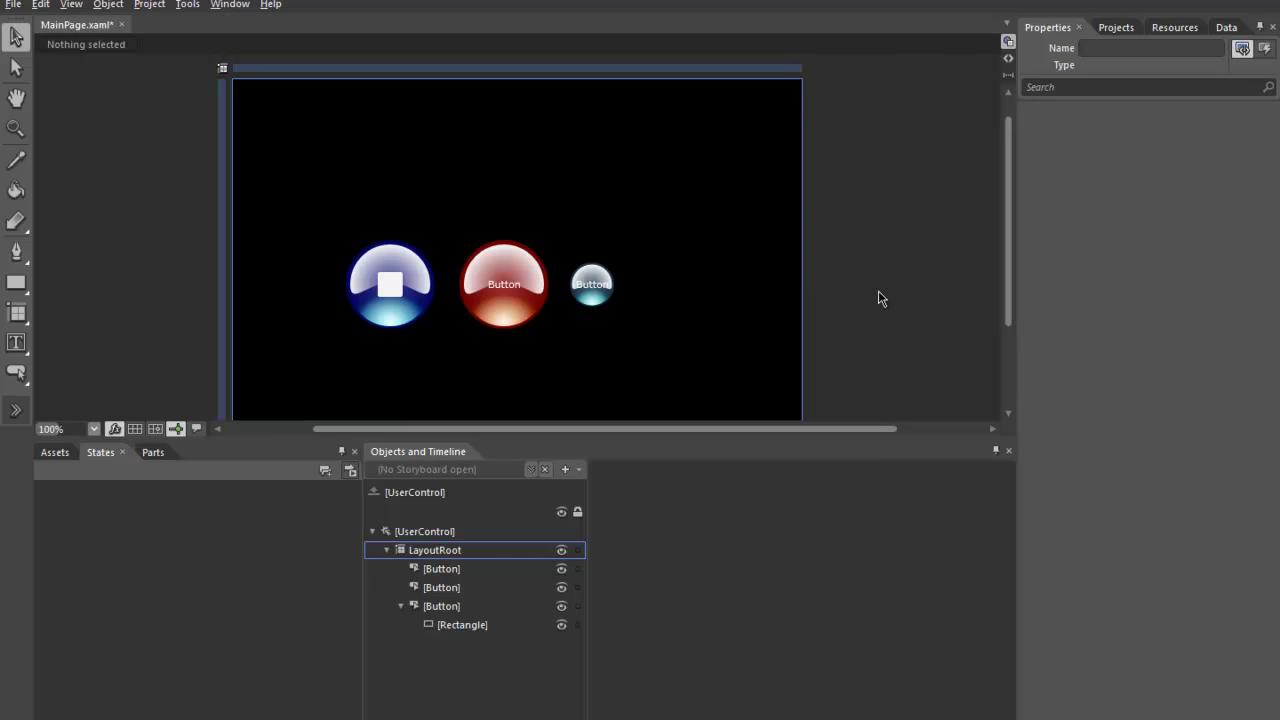
Edit the red button's current template, ButtonStyle1, from Objects and Timeline.
{"action": "right_click", "coordinate": [435, 569]}
{"action": "left_click", "coordinate": [811, 551]}
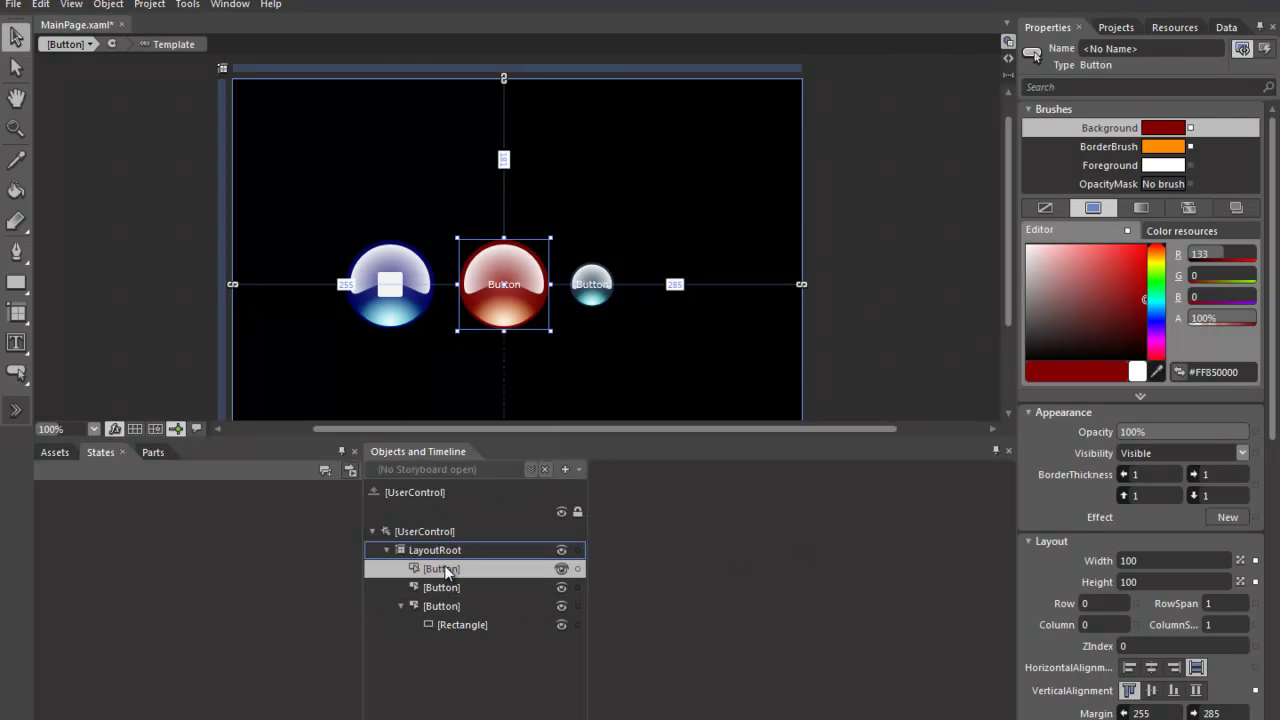
{"action": "right_click", "coordinate": [444, 565]}
{"action": "mouse_move", "coordinate": [522, 513]}
{"action": "left_click", "coordinate": [690, 517]}
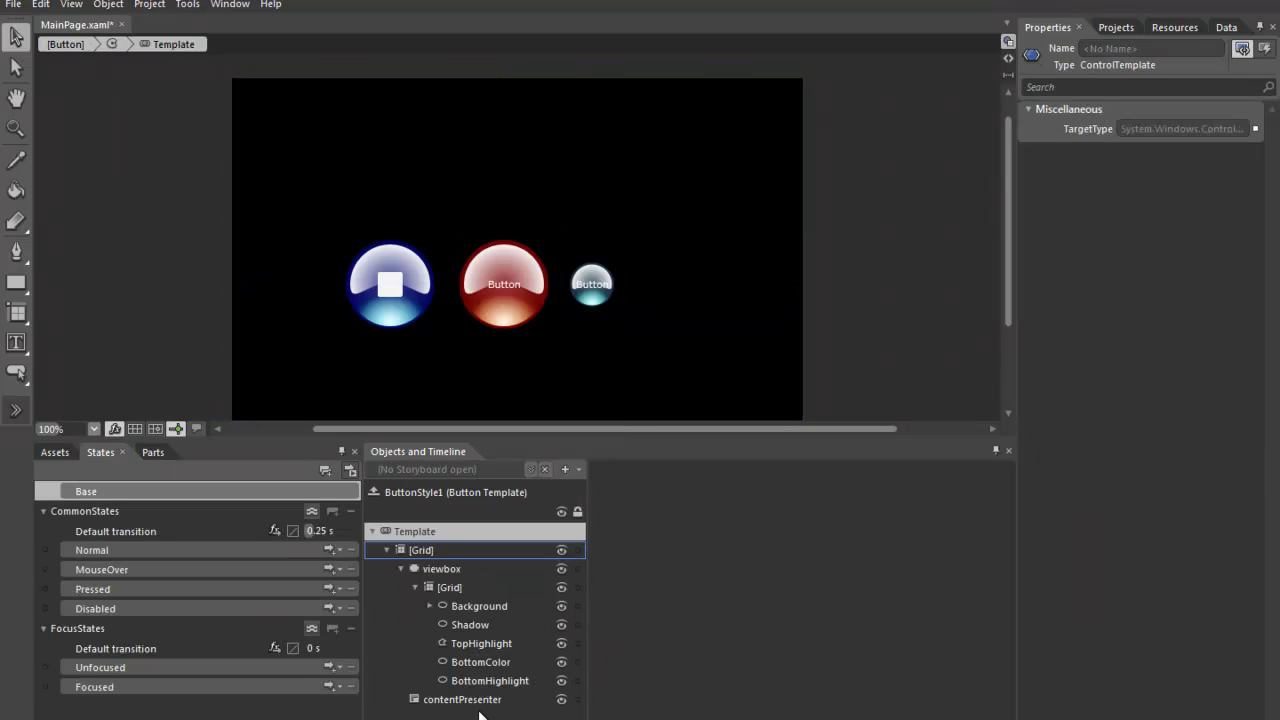
Select the template's contentPresenter and collapse the viewbox and Grid nodes.
{"action": "left_click", "coordinate": [480, 703]}
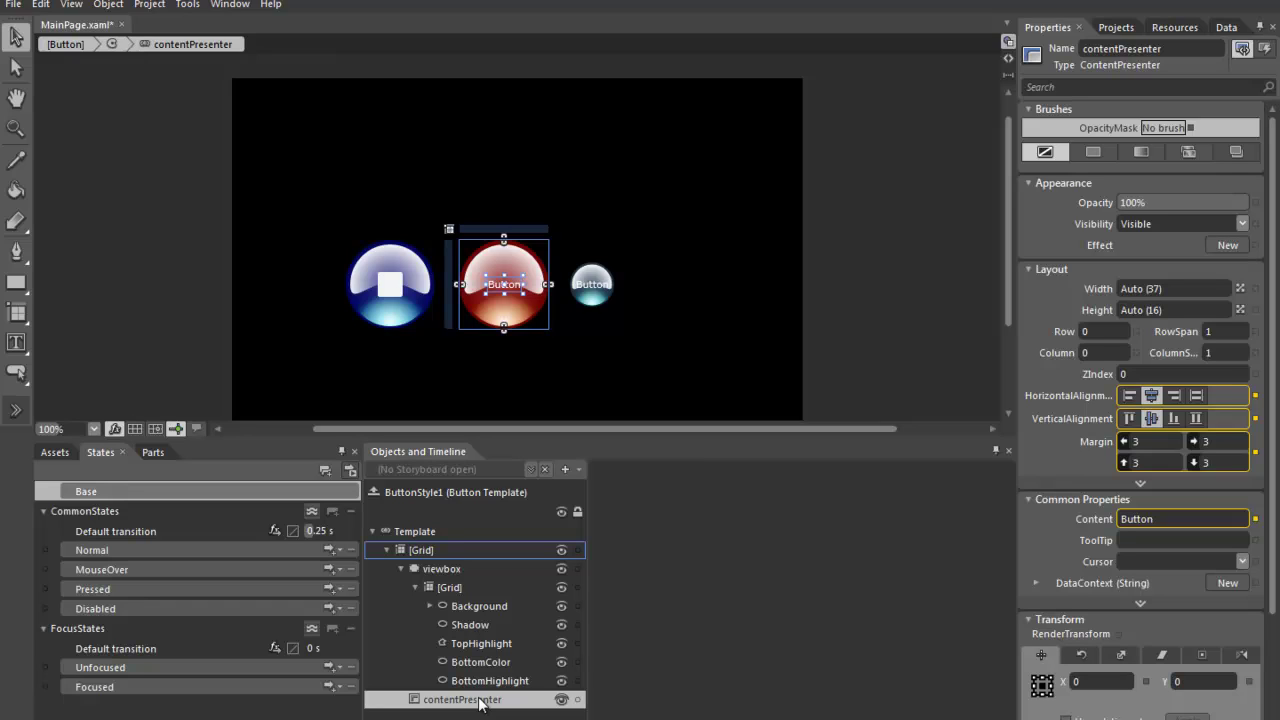
{"action": "left_click", "coordinate": [400, 568]}
{"action": "left_click", "coordinate": [386, 550]}
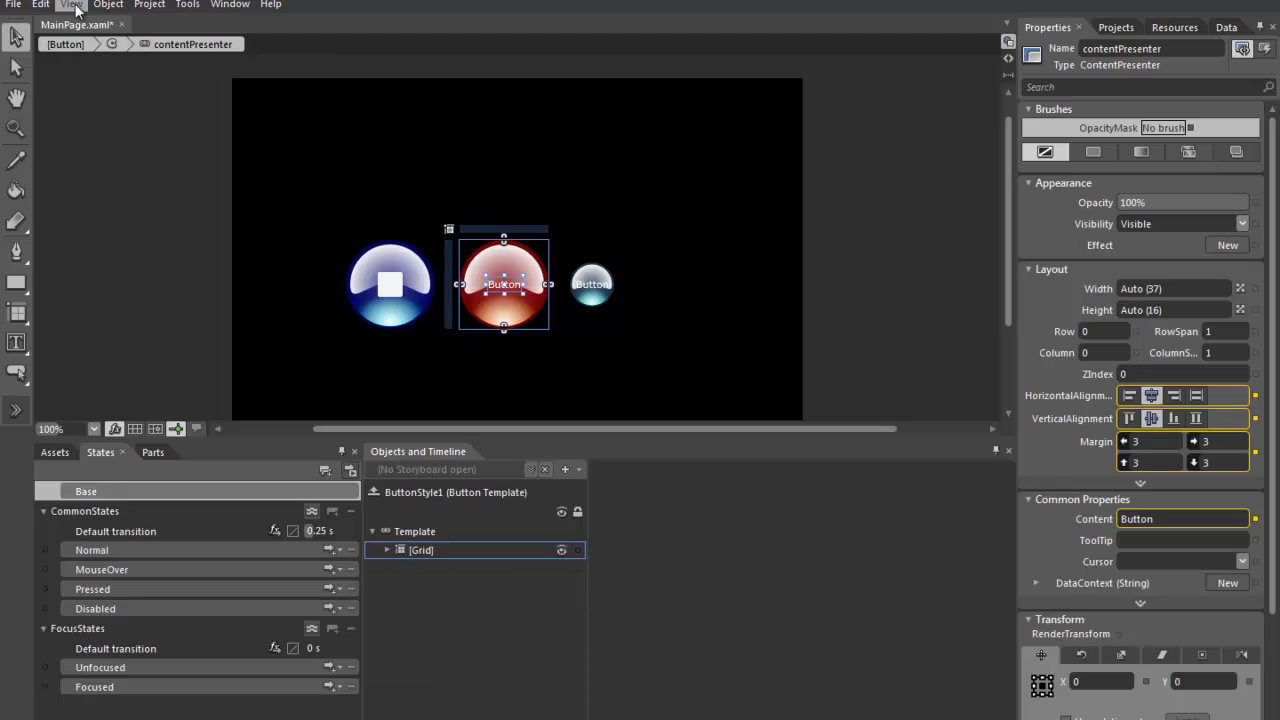
{"action": "left_click", "coordinate": [150, 5]}
Run the project so the GlossyButton page opens in the browser at localhost.
{"action": "left_click", "coordinate": [208, 257]}
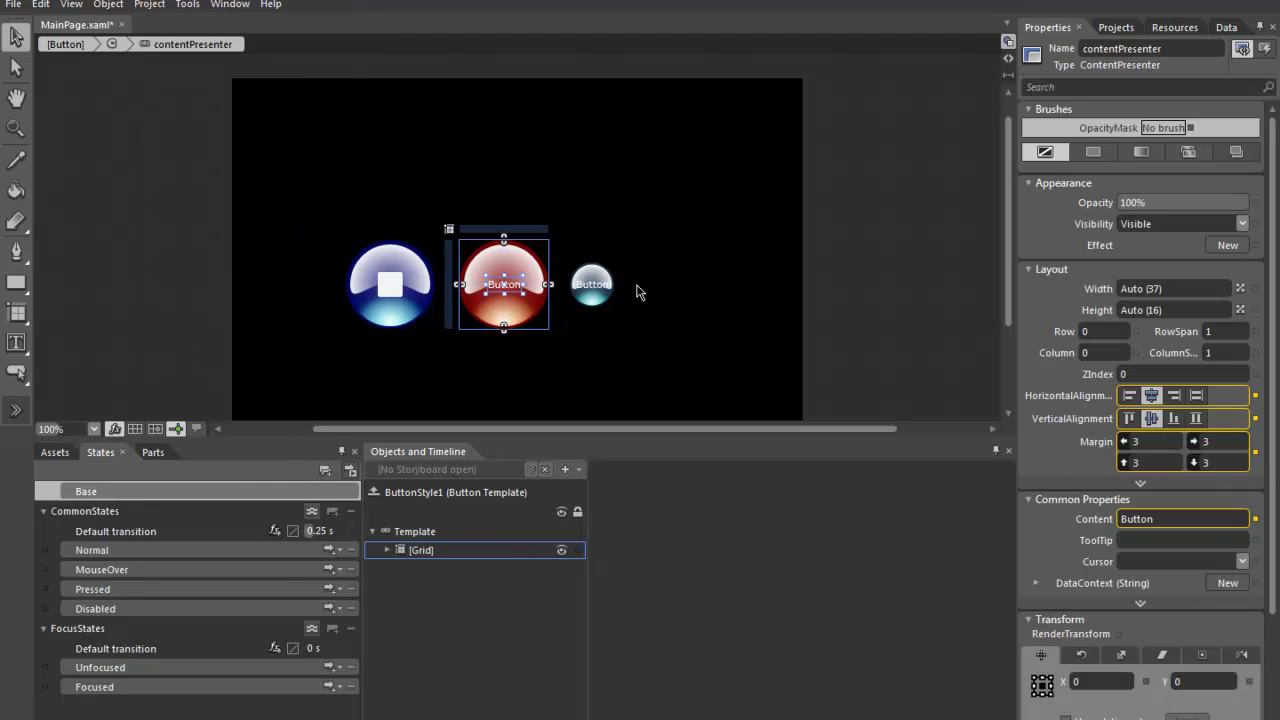